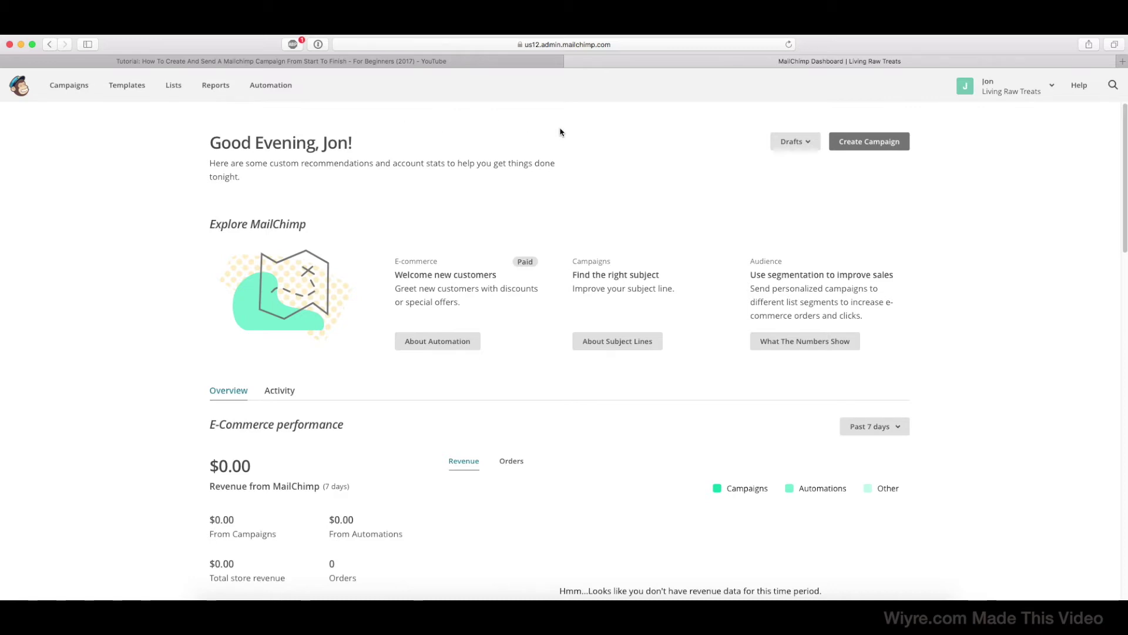
Step: Switch to the browser tab with the YouTube Mailchimp tutorial video
{"action": "left_click", "coordinate": [441, 61]}
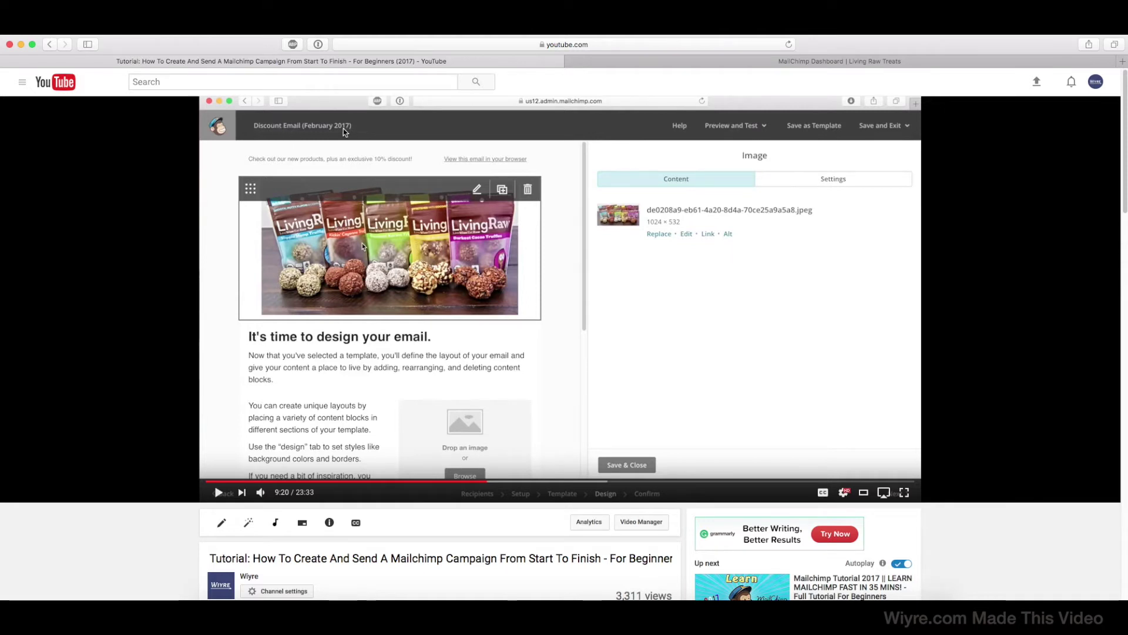
Step: Go back from the YouTube video to the MailChimp Dashboard tab
{"action": "left_click", "coordinate": [680, 66]}
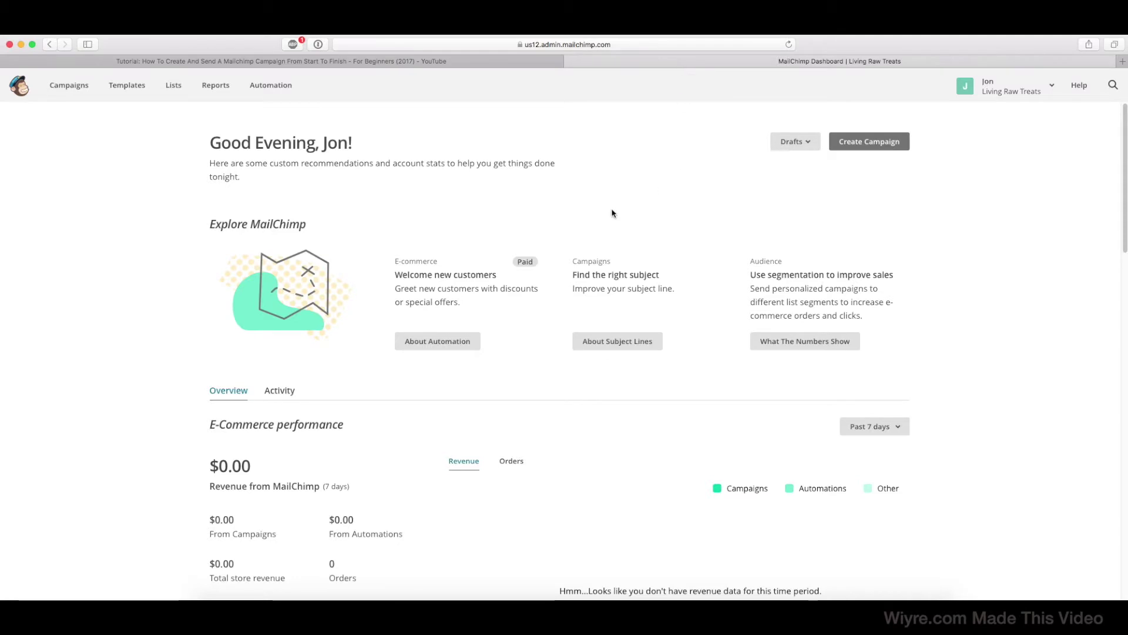
Step: Open the Discount Email (February 2017) report from the Reports campaign list
{"action": "left_click", "coordinate": [216, 85]}
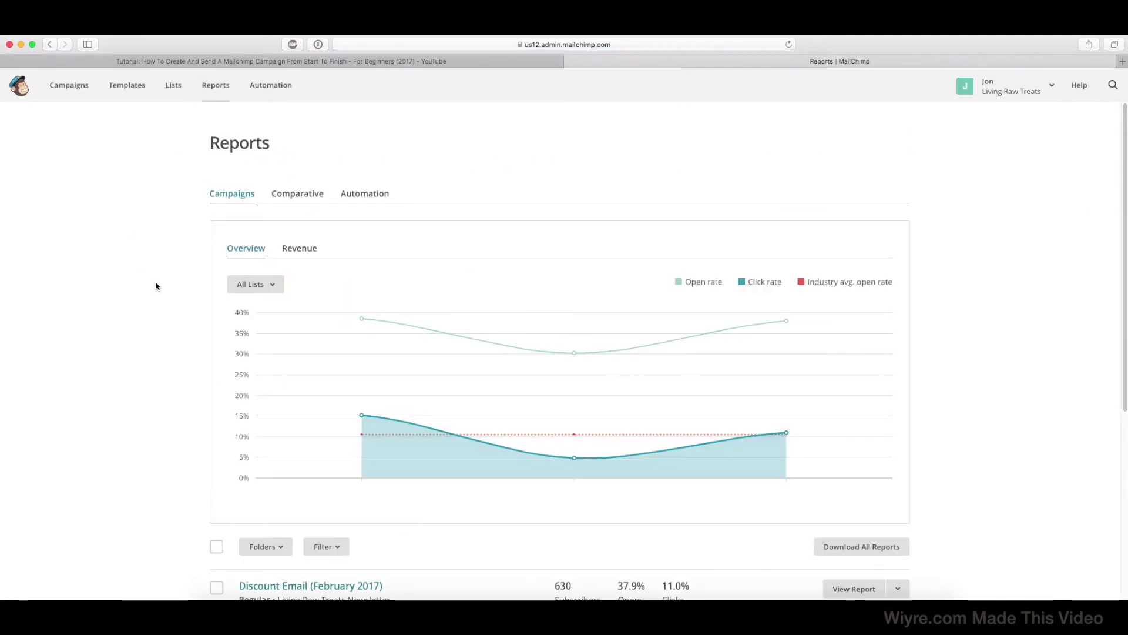
{"action": "scroll", "coordinate": [165, 292], "scroll_direction": "down", "scroll_amount": 2}
{"action": "scroll", "coordinate": [166, 293], "scroll_direction": "down", "scroll_amount": 6}
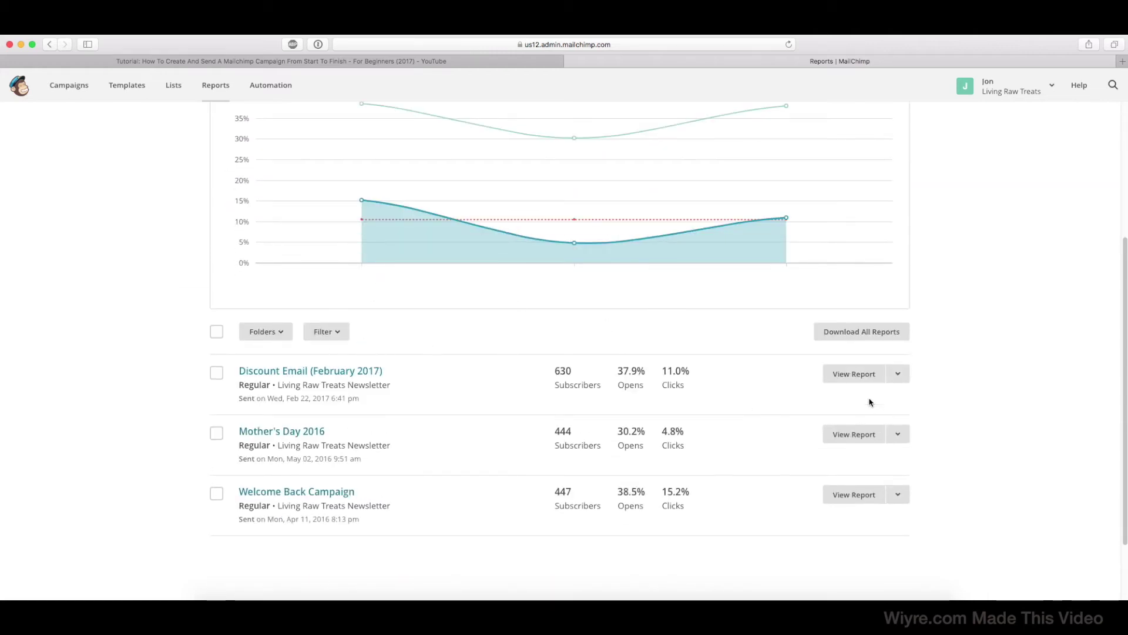
{"action": "left_click", "coordinate": [853, 374]}
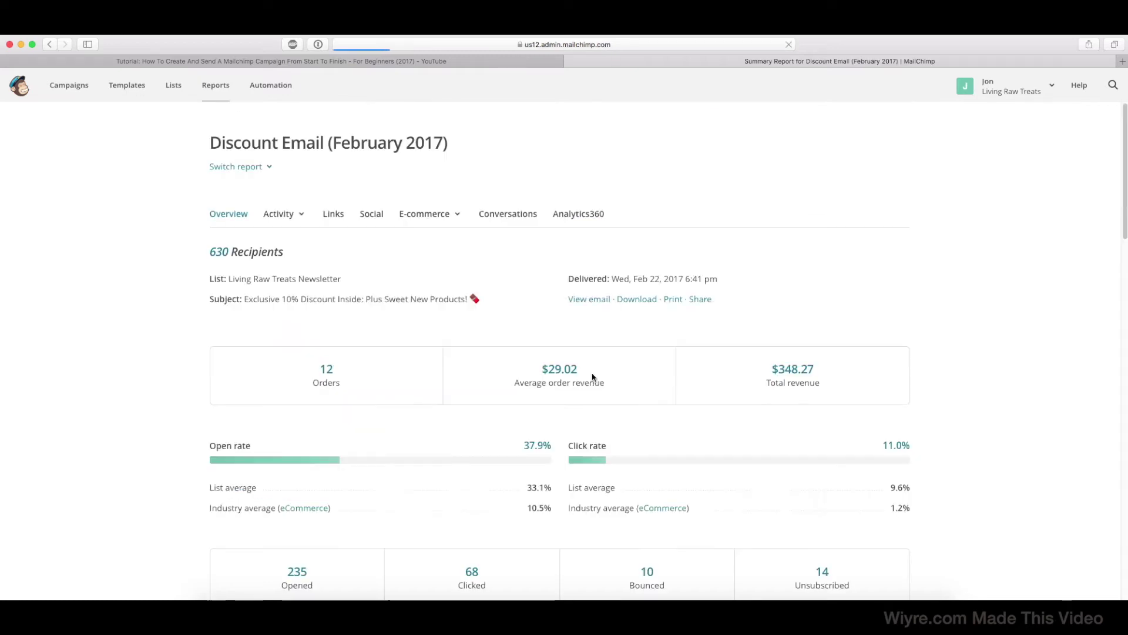
{"action": "left_click", "coordinate": [156, 252]}
{"action": "left_click", "coordinate": [266, 169]}
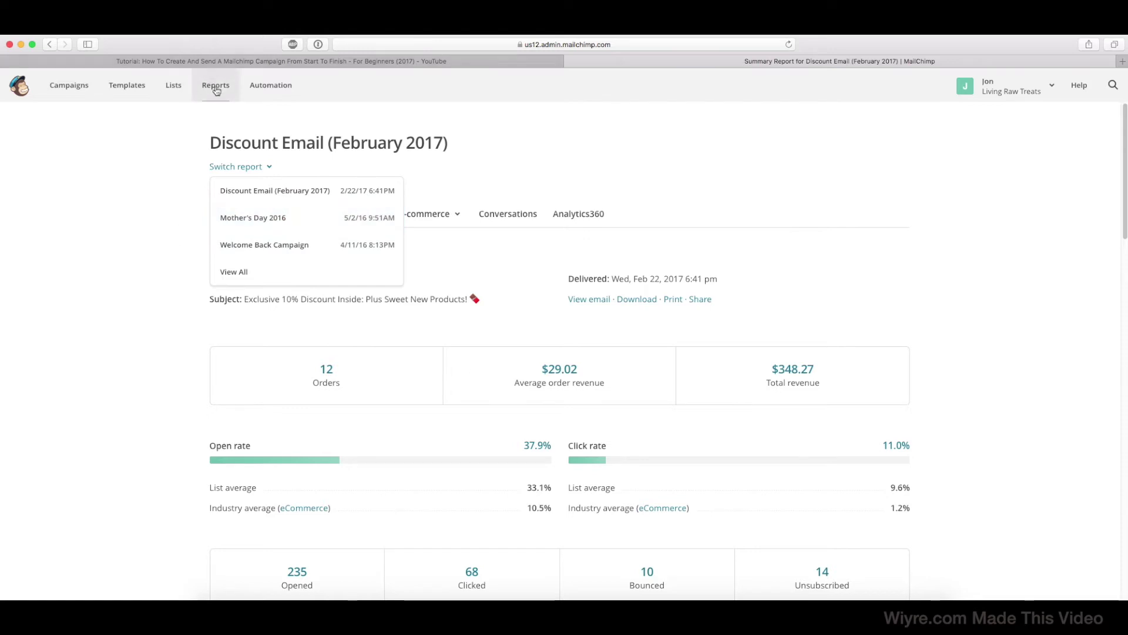
{"action": "left_click", "coordinate": [500, 147]}
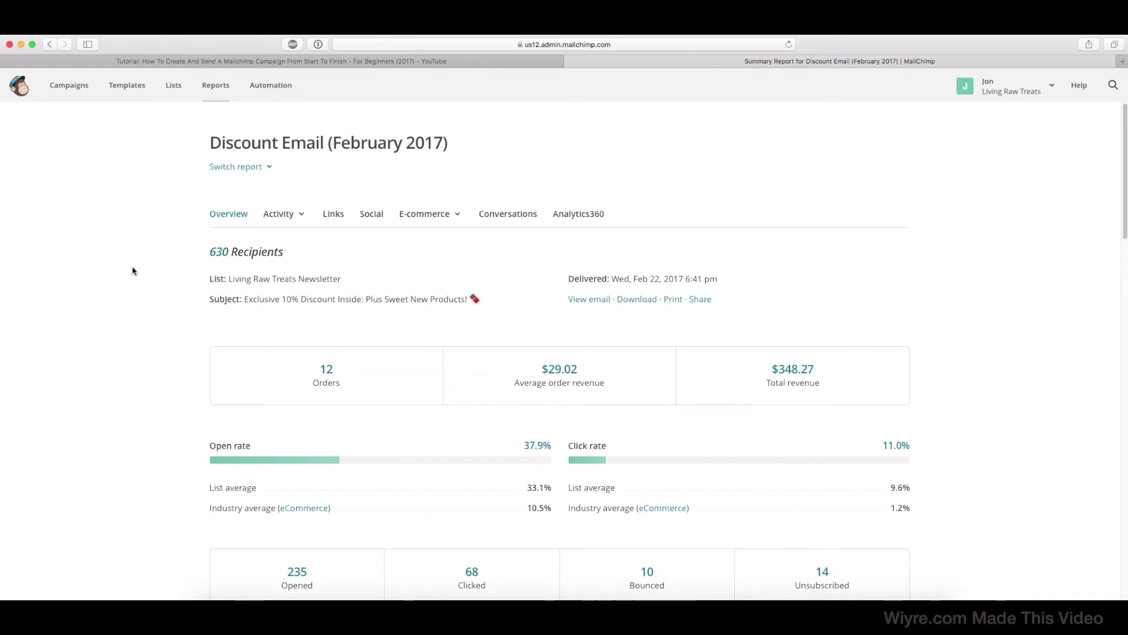
{"action": "scroll", "coordinate": [148, 268], "scroll_direction": "down", "scroll_amount": 2}
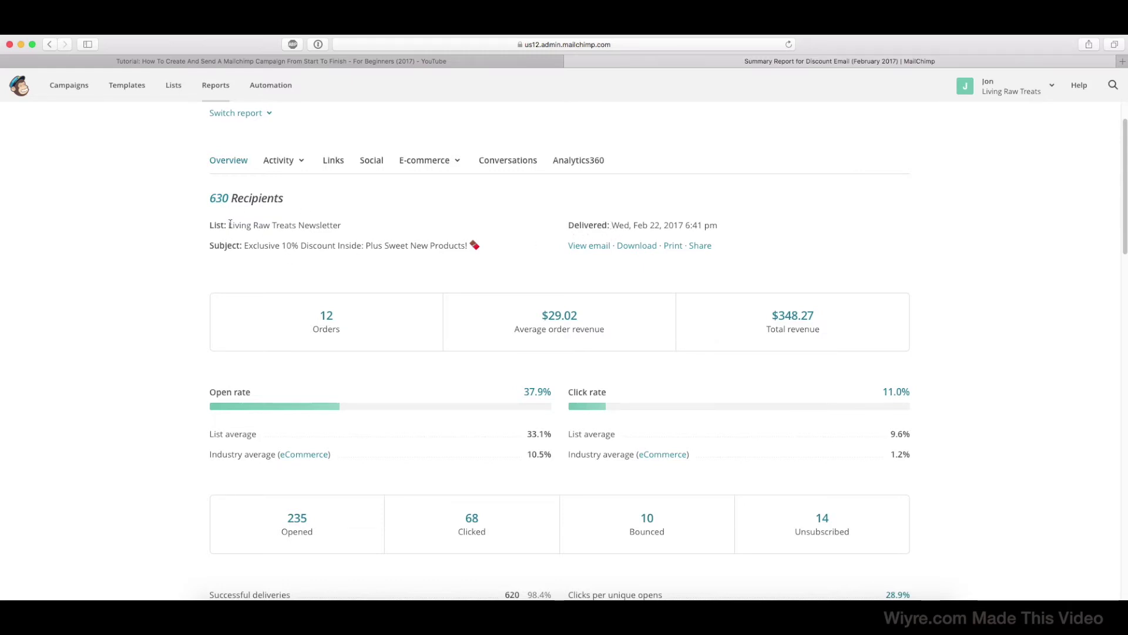
{"action": "scroll", "coordinate": [265, 270], "scroll_direction": "down", "scroll_amount": 5}
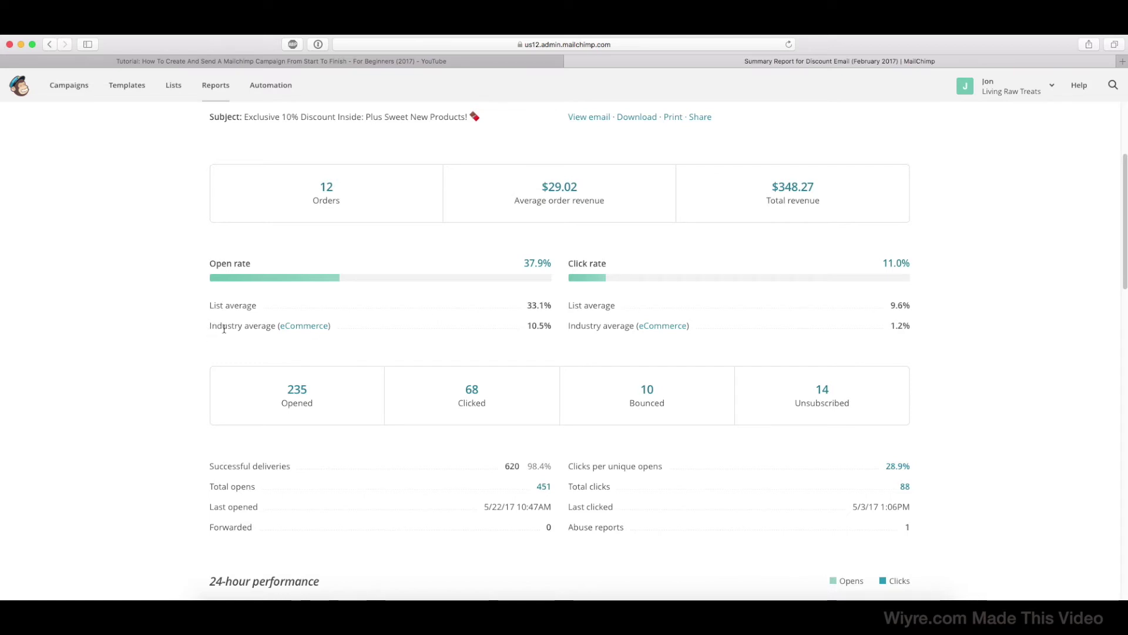
{"action": "left_click_drag", "start_coordinate": [207, 330], "coordinate": [340, 330]}
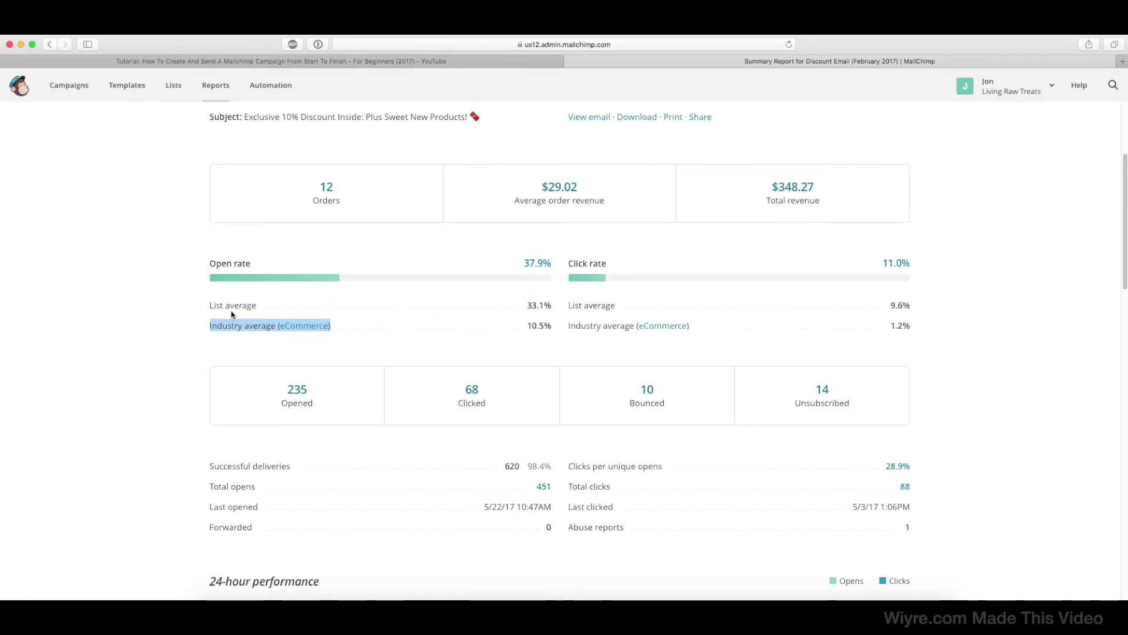
{"action": "left_click", "coordinate": [460, 325]}
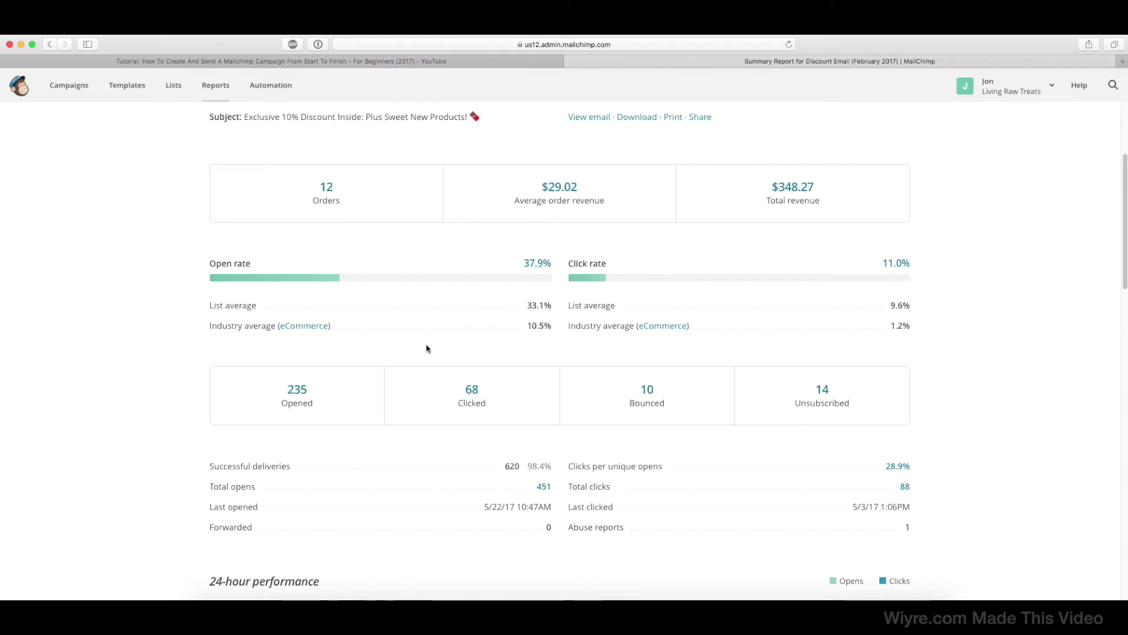
{"action": "scroll", "coordinate": [176, 325], "scroll_direction": "down", "scroll_amount": 5}
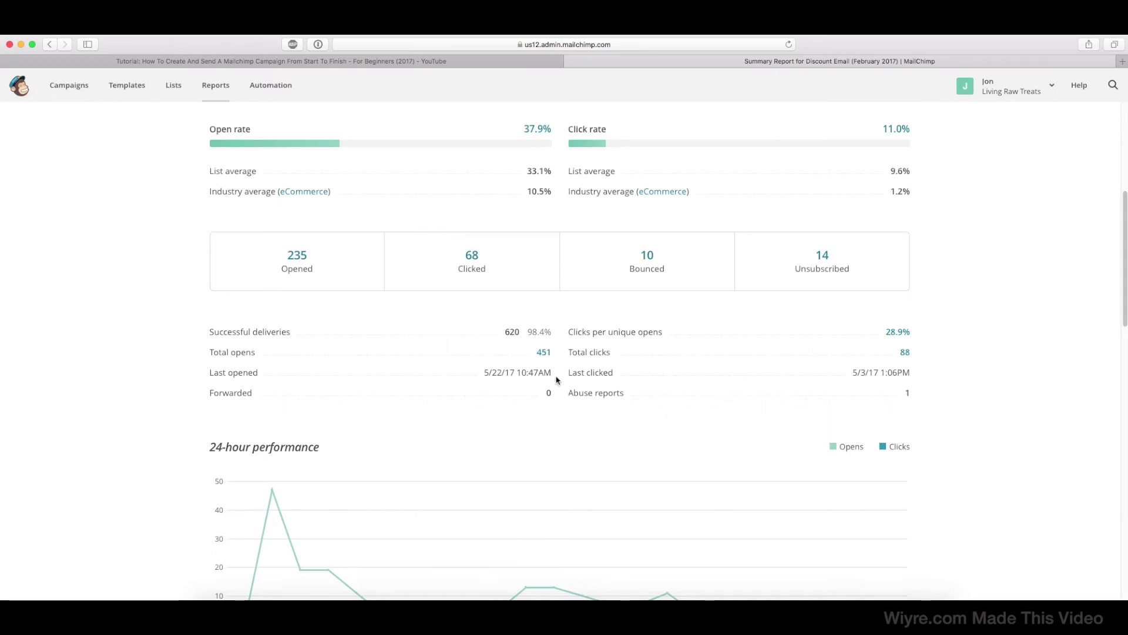
{"action": "double_click", "coordinate": [211, 393]}
{"action": "left_click", "coordinate": [604, 403]}
{"action": "left_click_drag", "start_coordinate": [567, 396], "coordinate": [644, 393]}
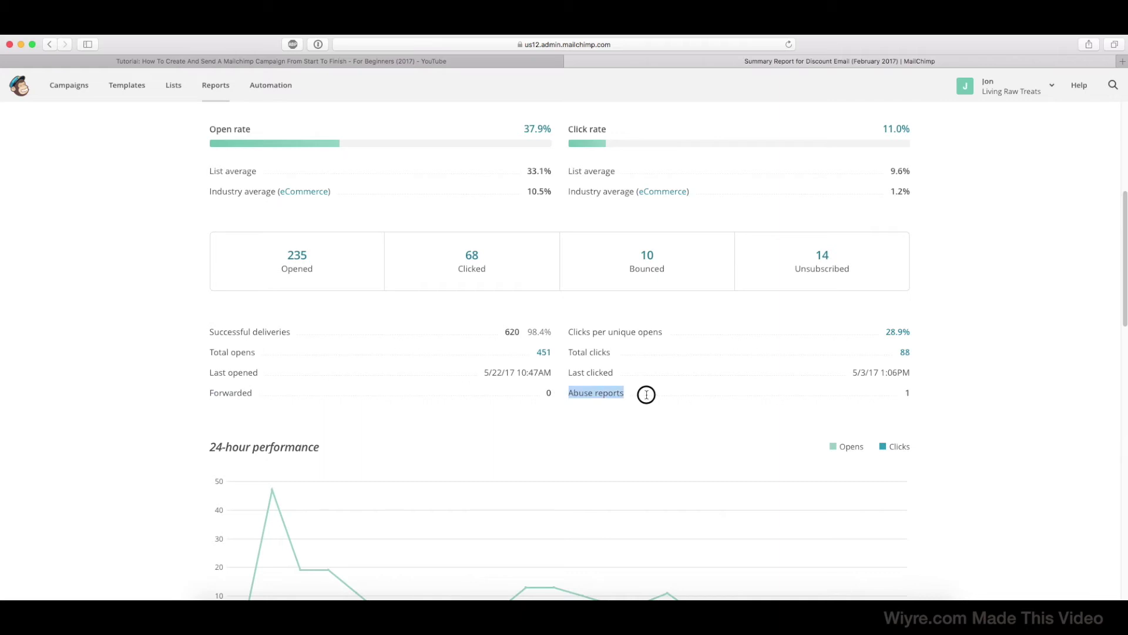
{"action": "left_click", "coordinate": [908, 393]}
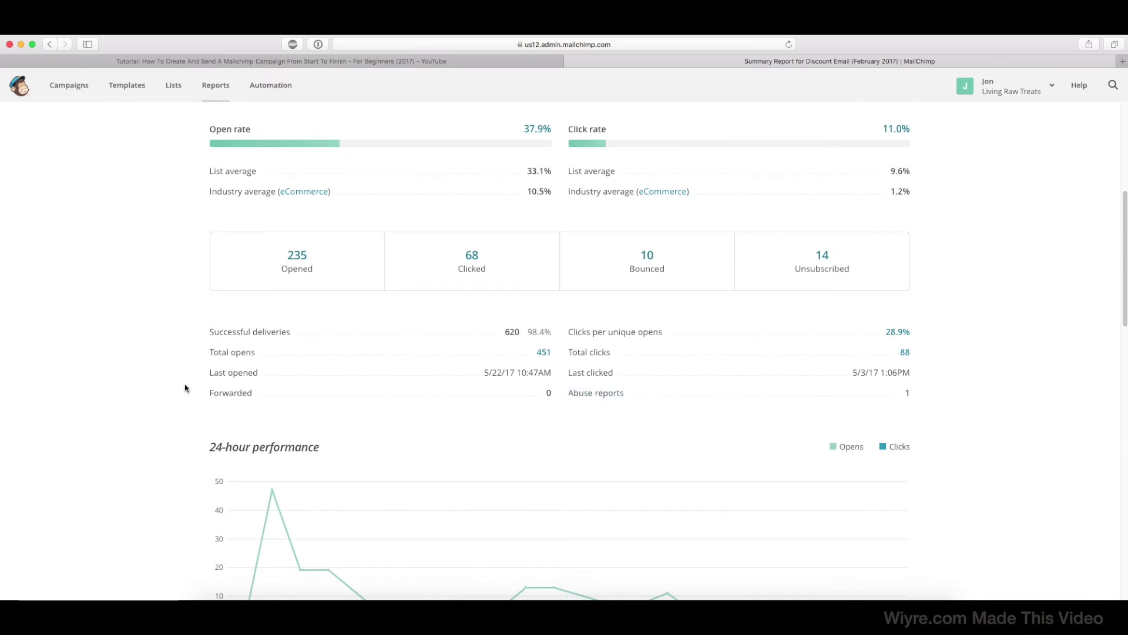
{"action": "scroll", "coordinate": [176, 393], "scroll_direction": "down", "scroll_amount": 5}
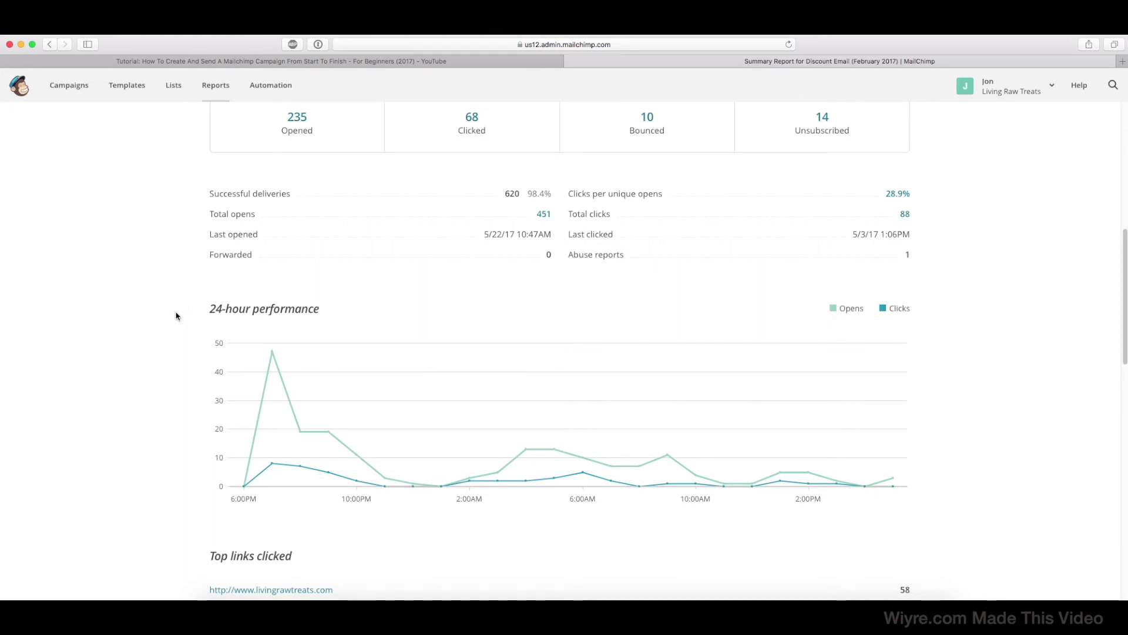
{"action": "mouse_move", "coordinate": [228, 460]}
{"action": "mouse_move", "coordinate": [271, 469]}
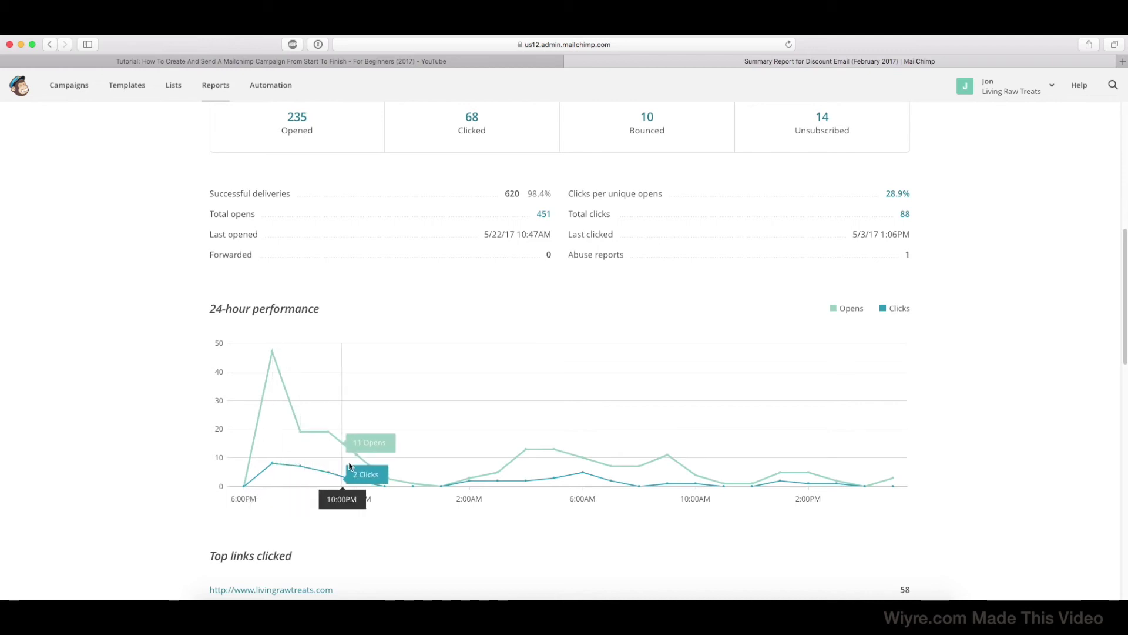
{"action": "mouse_move", "coordinate": [362, 466]}
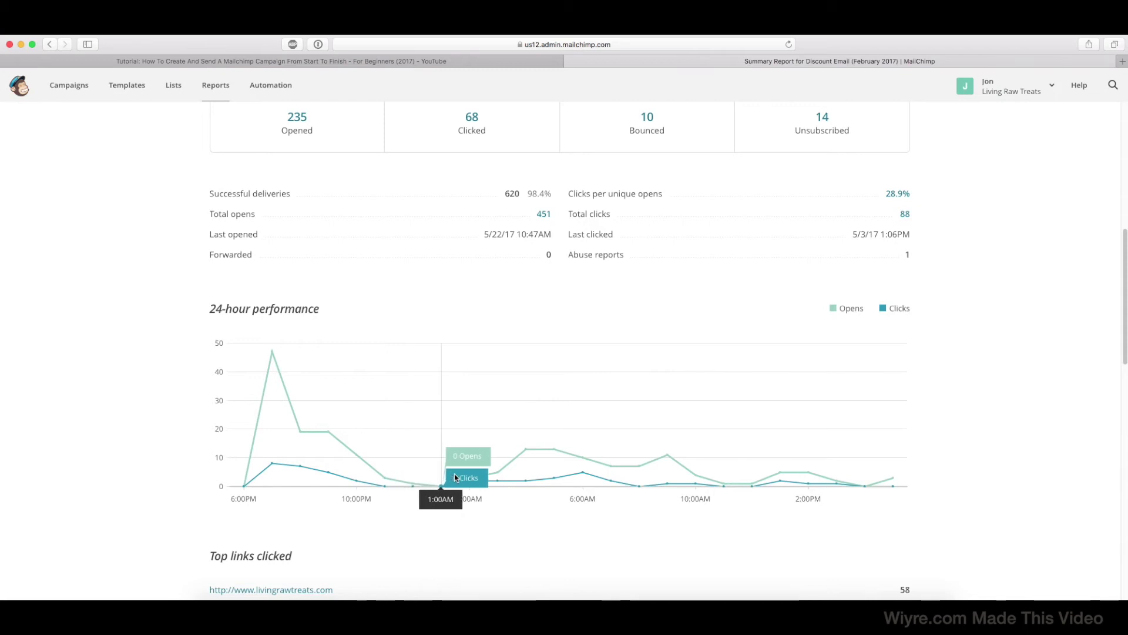
{"action": "mouse_move", "coordinate": [469, 477]}
{"action": "scroll", "coordinate": [123, 399], "scroll_direction": "down", "scroll_amount": 2}
{"action": "scroll", "coordinate": [123, 398], "scroll_direction": "down", "scroll_amount": 3}
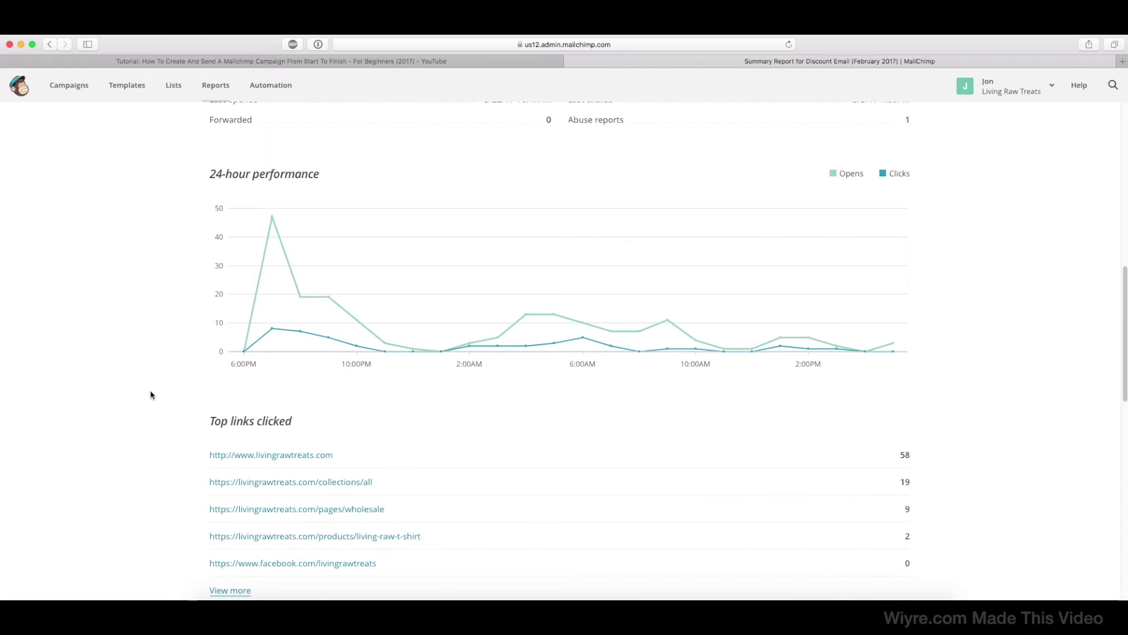
{"action": "scroll", "coordinate": [60, 356], "scroll_direction": "down", "scroll_amount": 3}
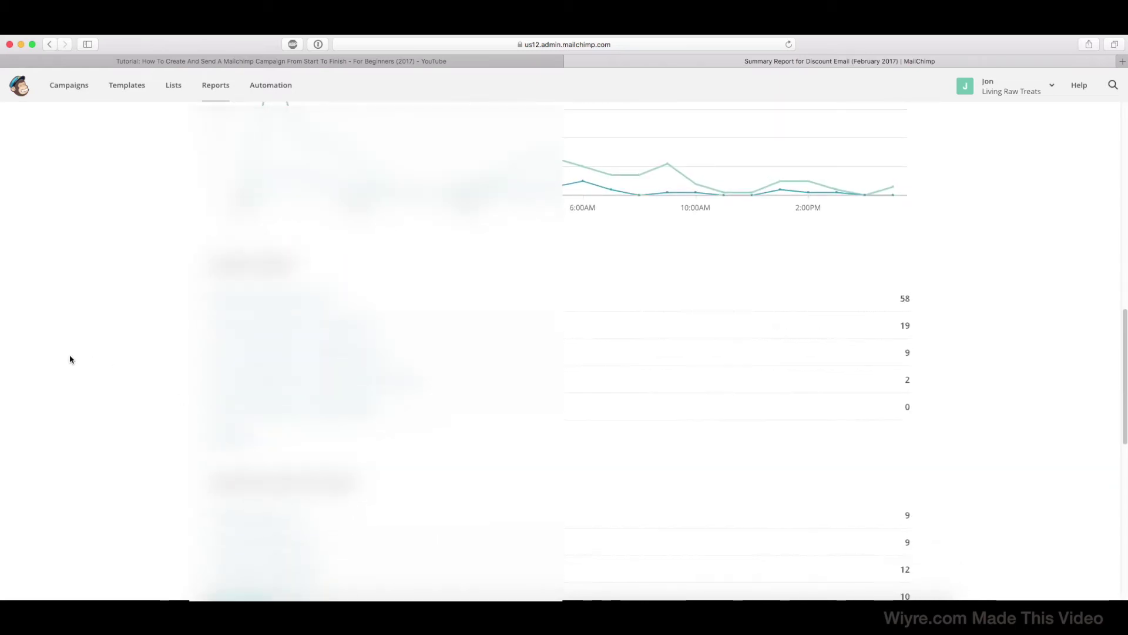
{"action": "scroll", "coordinate": [69, 359], "scroll_direction": "down", "scroll_amount": 4}
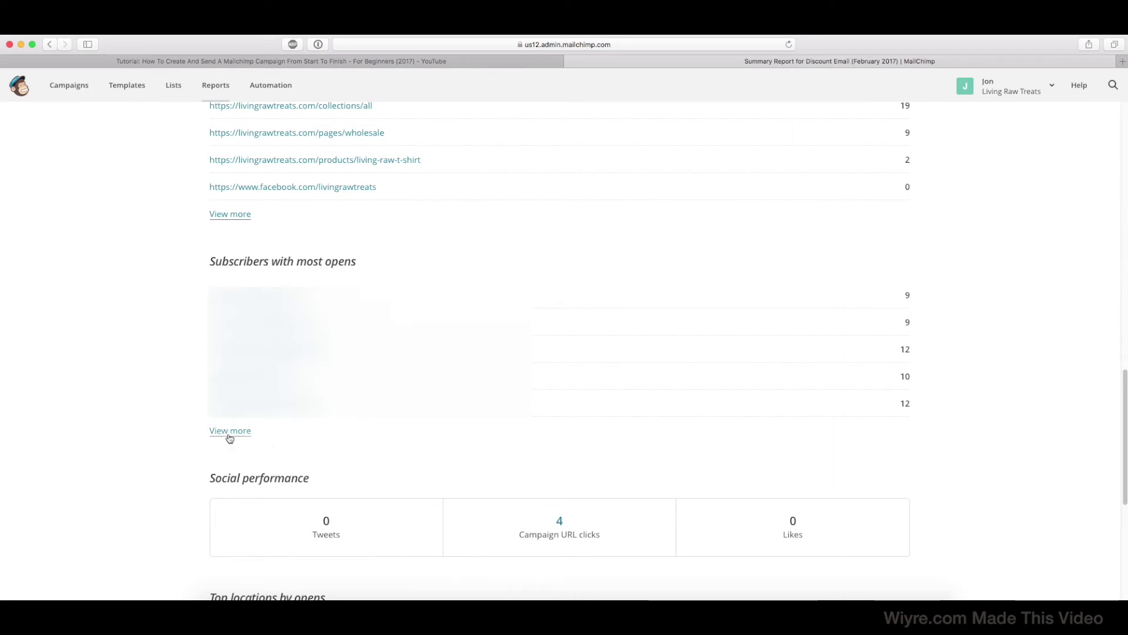
{"action": "scroll", "coordinate": [143, 393], "scroll_direction": "down", "scroll_amount": 6}
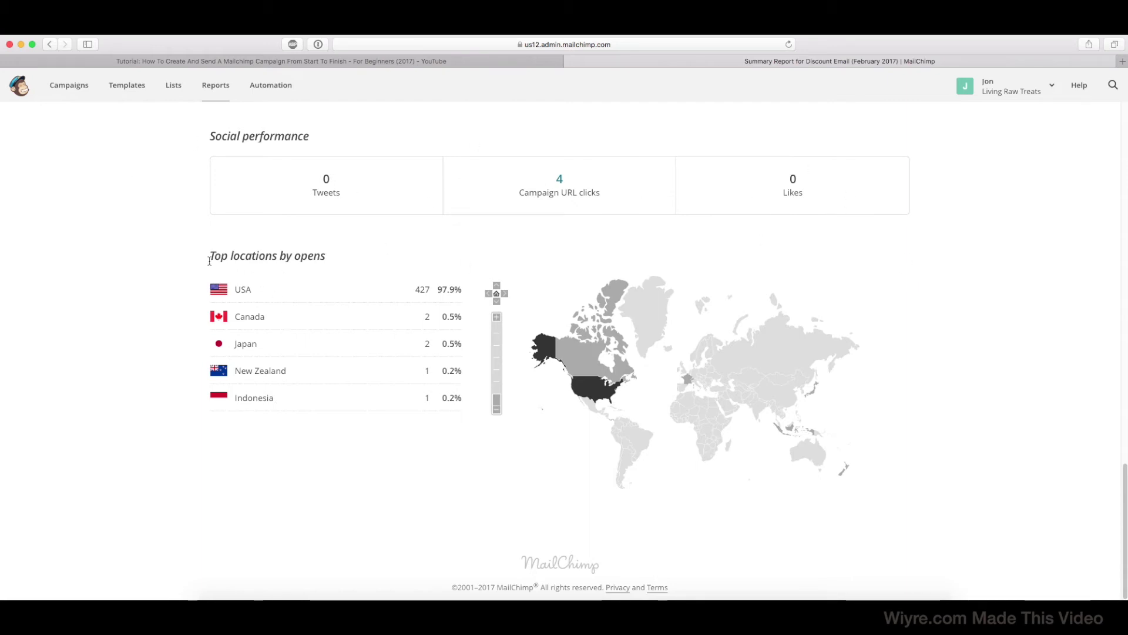
Step: Drill into the USA on the locations map, then return to the world map
{"action": "left_click", "coordinate": [586, 389]}
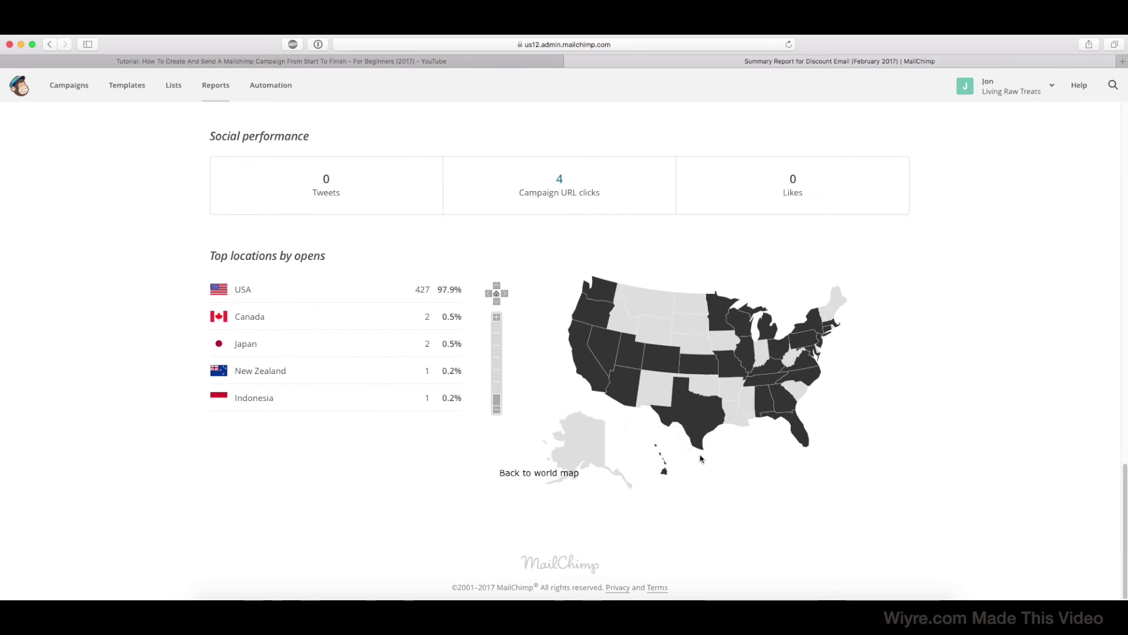
{"action": "mouse_move", "coordinate": [613, 463]}
{"action": "left_click", "coordinate": [528, 473]}
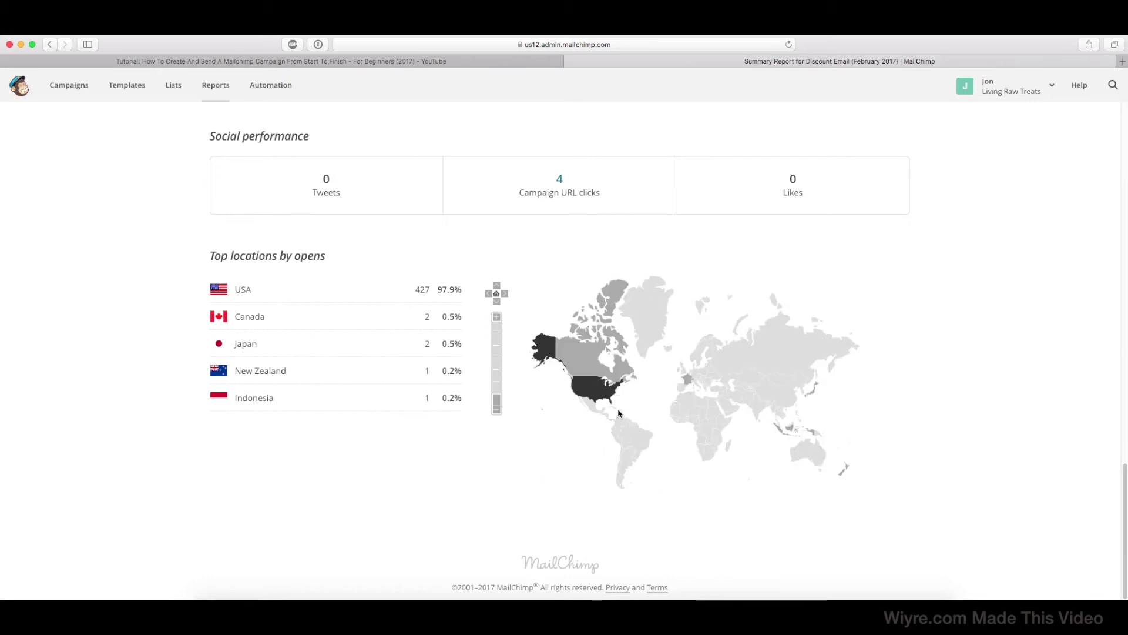
Step: Zoom into US states to check opens in Texas, Washington, California, Virginia and Florida
{"action": "mouse_move", "coordinate": [586, 391]}
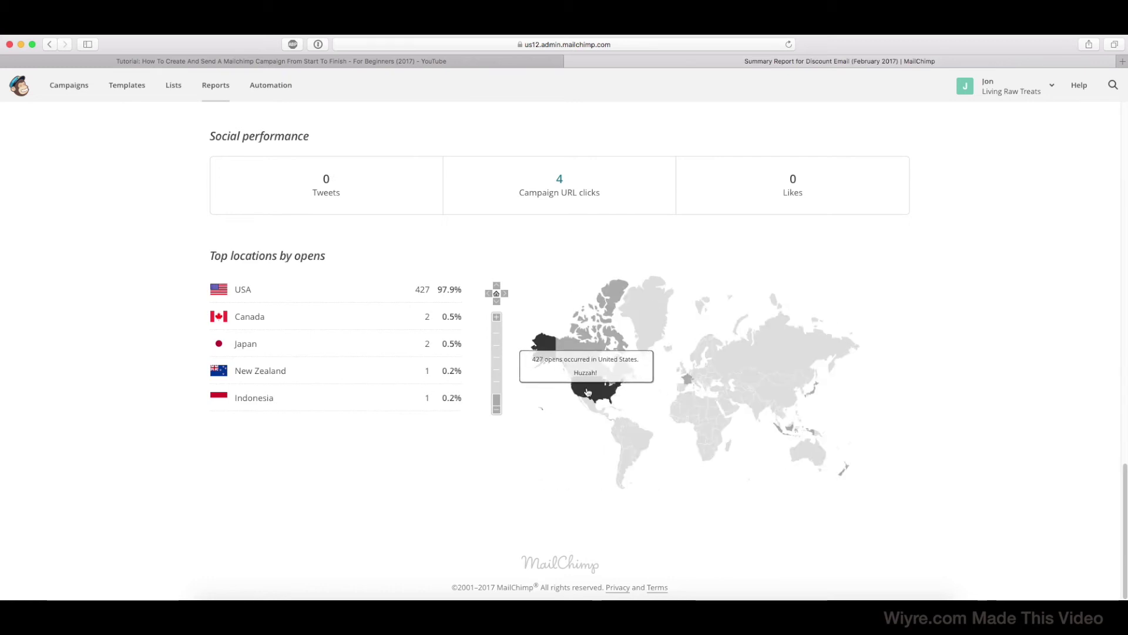
{"action": "left_click", "coordinate": [587, 391]}
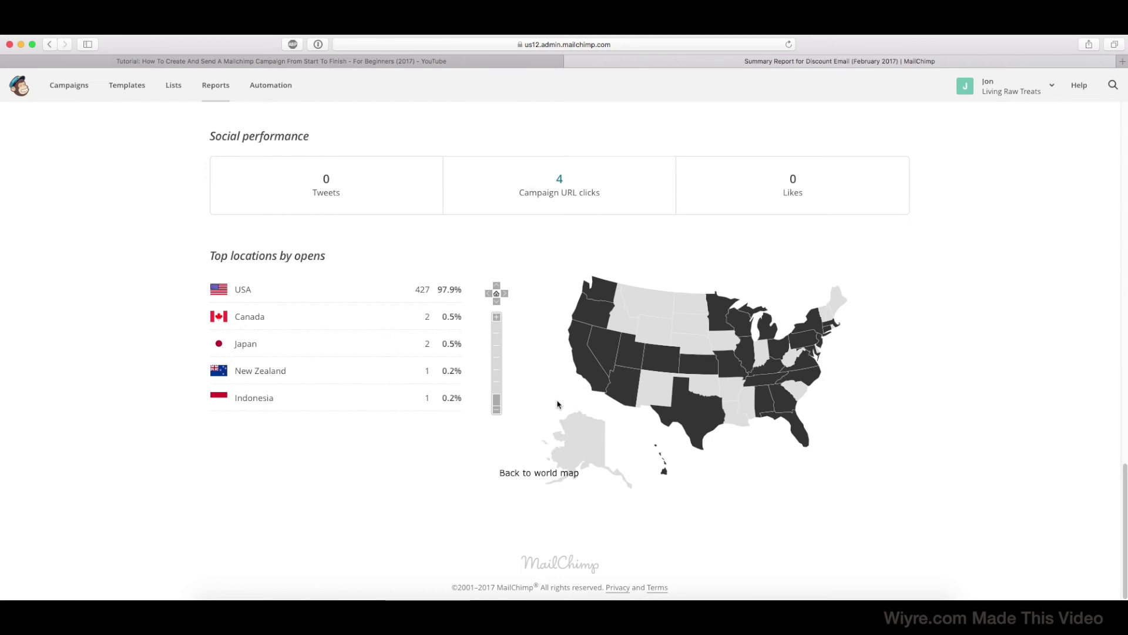
{"action": "mouse_move", "coordinate": [693, 413]}
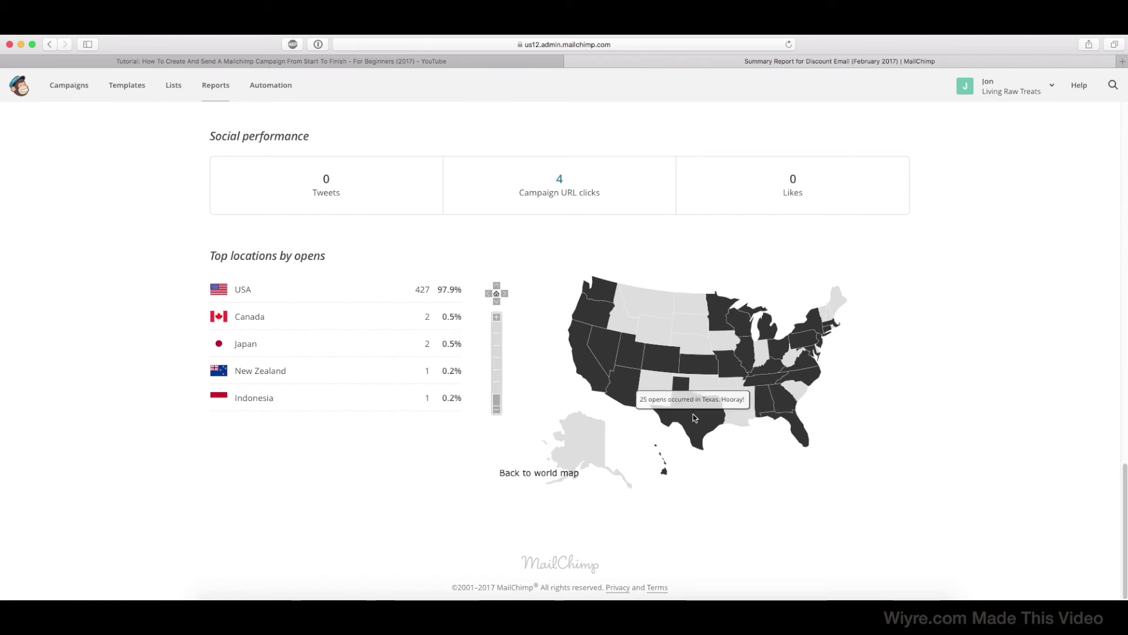
{"action": "mouse_move", "coordinate": [601, 300]}
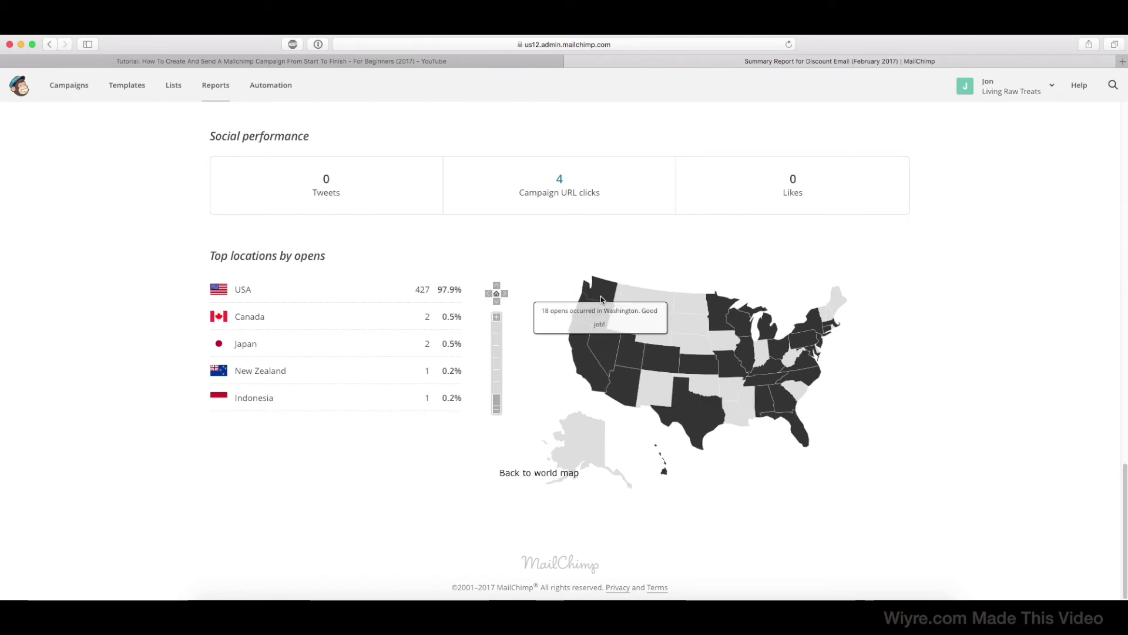
{"action": "mouse_move", "coordinate": [584, 351]}
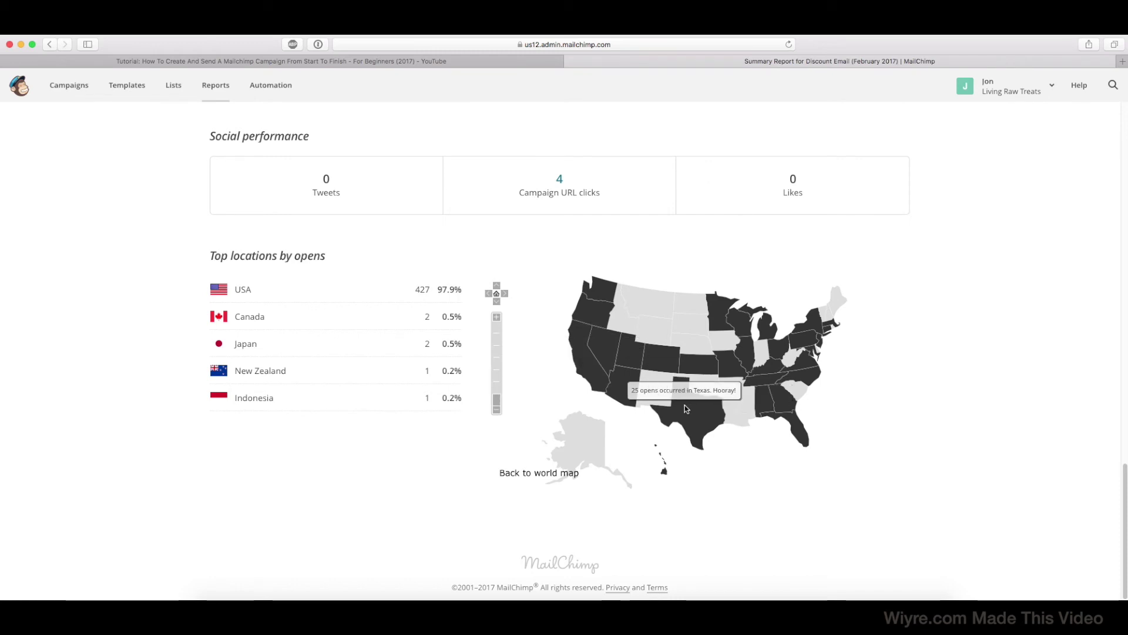
{"action": "mouse_move", "coordinate": [813, 363]}
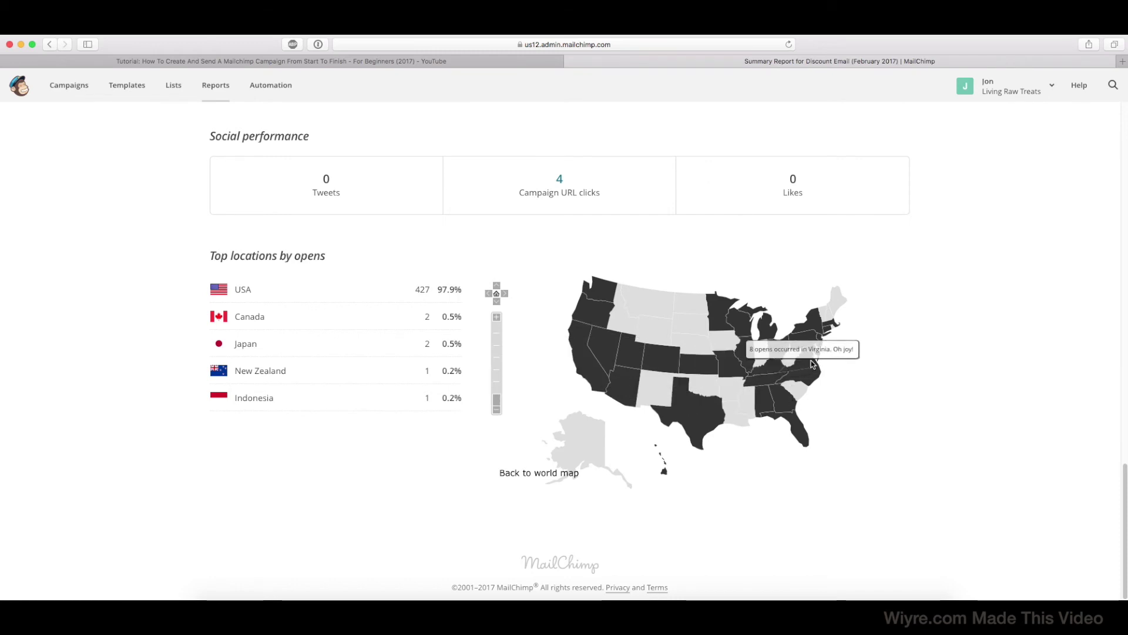
{"action": "mouse_move", "coordinate": [782, 422]}
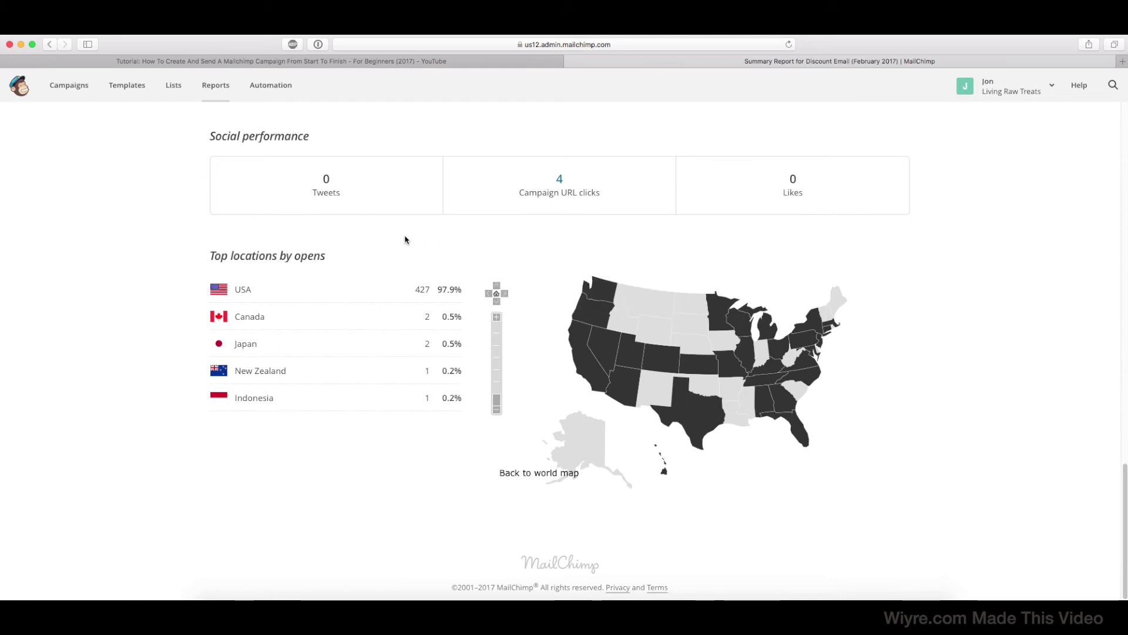
{"action": "scroll", "coordinate": [405, 240], "scroll_direction": "up", "scroll_amount": 20}
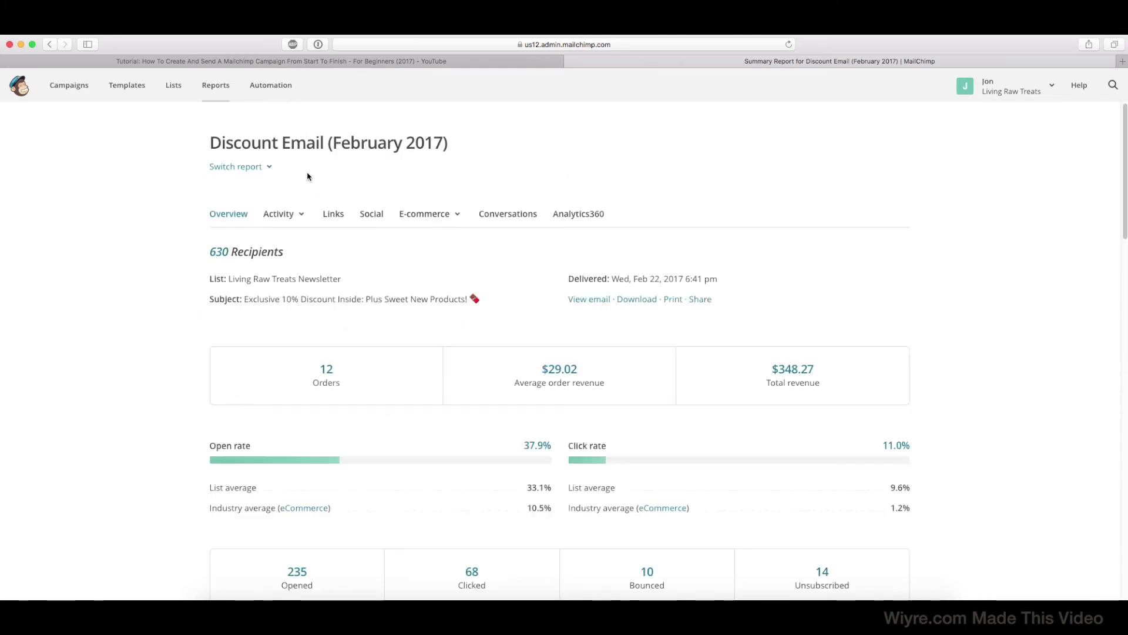
Step: View the Sent to and Opened subscriber lists from the Activity menu
{"action": "left_click", "coordinate": [301, 215]}
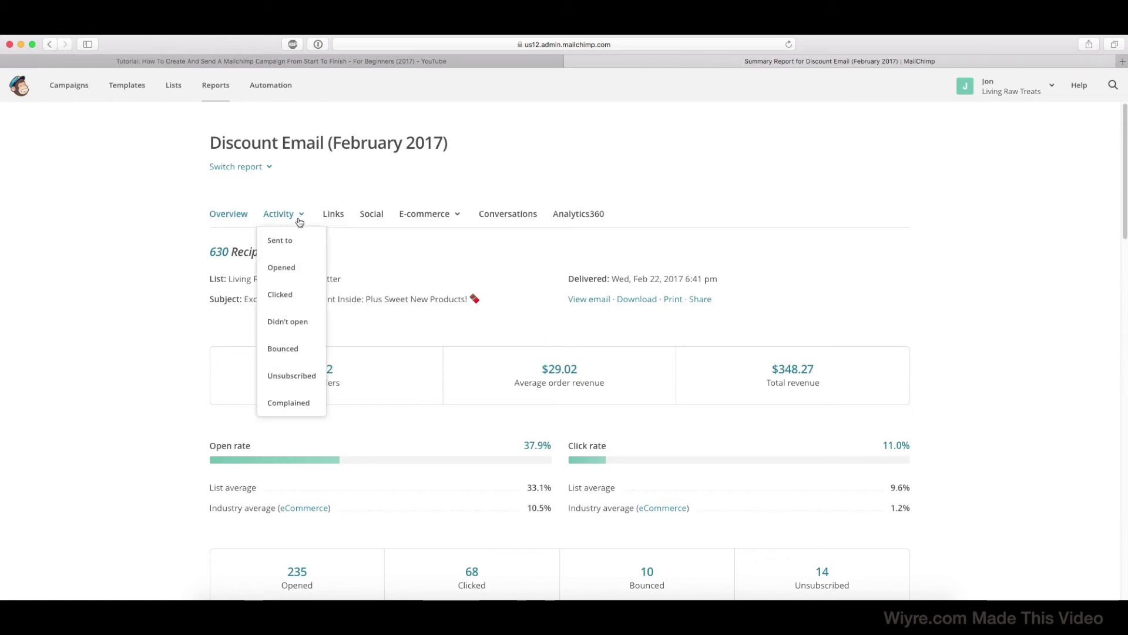
{"action": "left_click", "coordinate": [308, 242]}
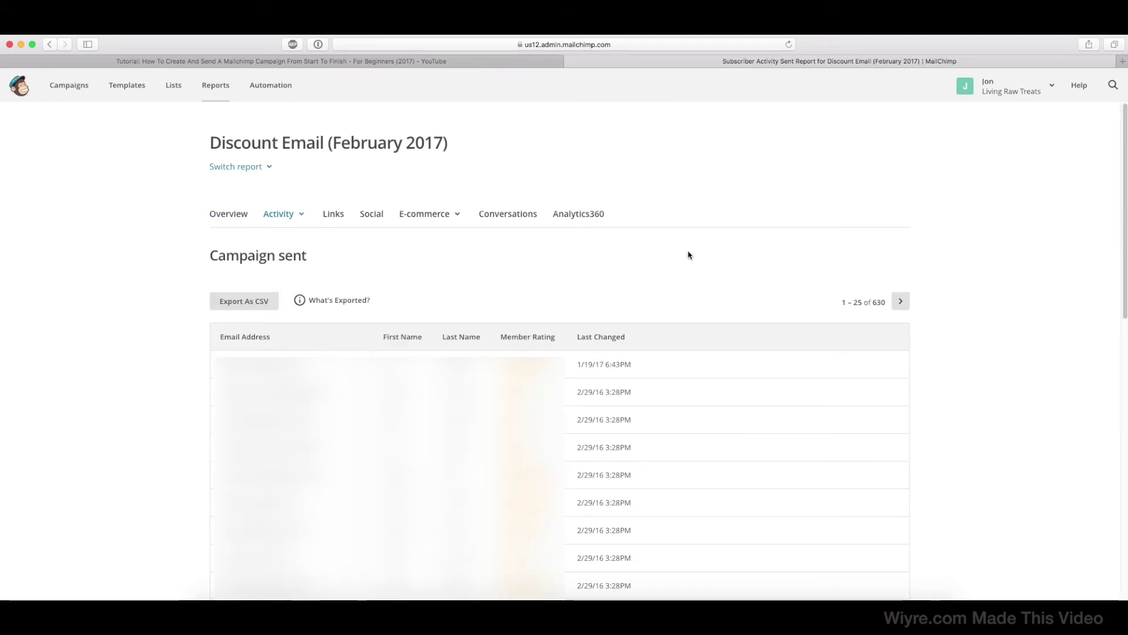
{"action": "left_click", "coordinate": [301, 215]}
{"action": "left_click", "coordinate": [297, 273]}
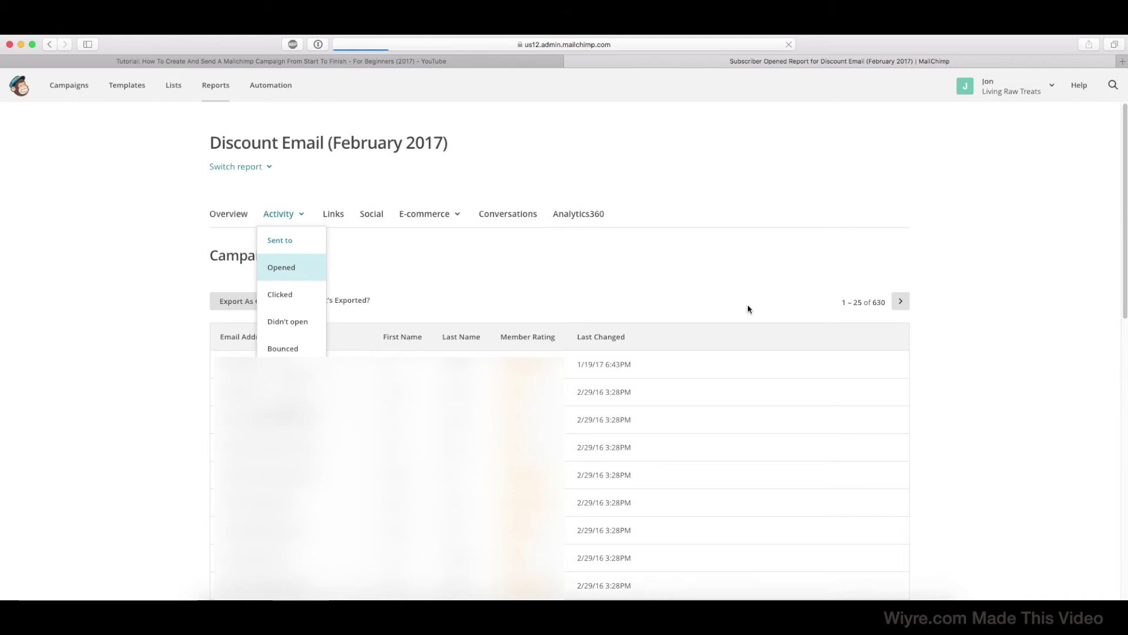
Step: Check the Clicked and Bounced lists, then bring up the Links click report
{"action": "left_click", "coordinate": [297, 219]}
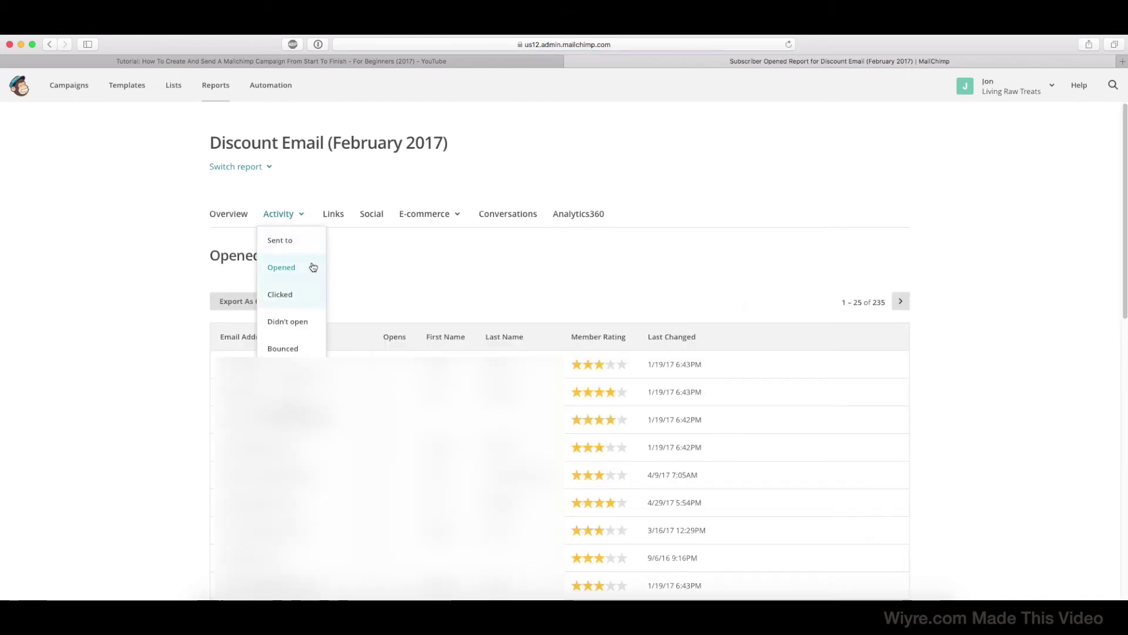
{"action": "left_click", "coordinate": [293, 293]}
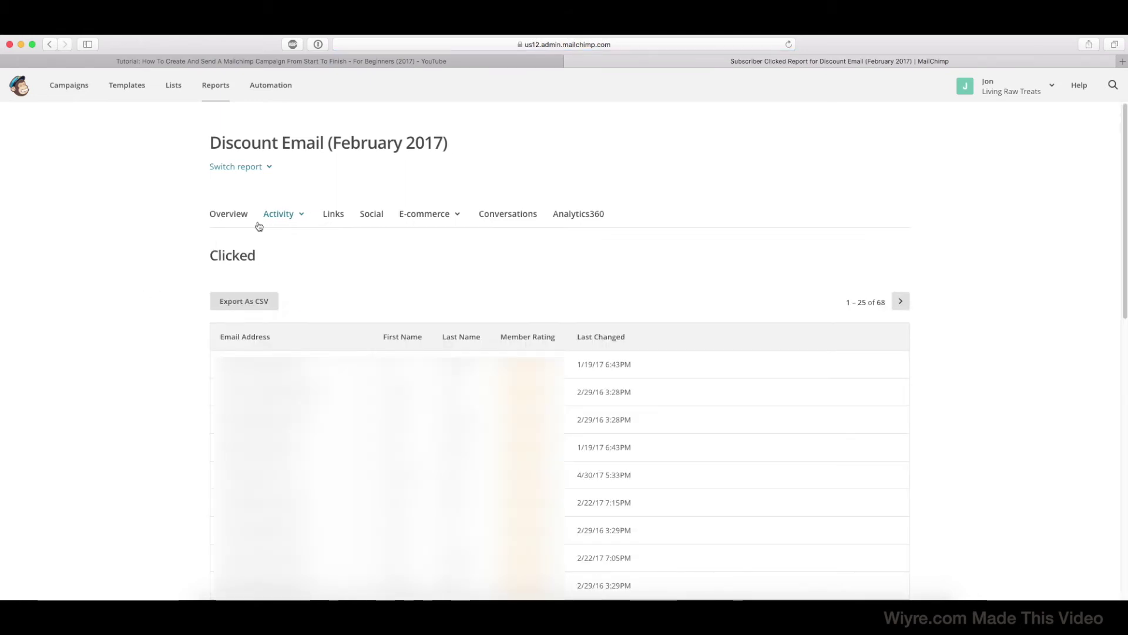
{"action": "left_click", "coordinate": [279, 215]}
{"action": "left_click", "coordinate": [288, 348]}
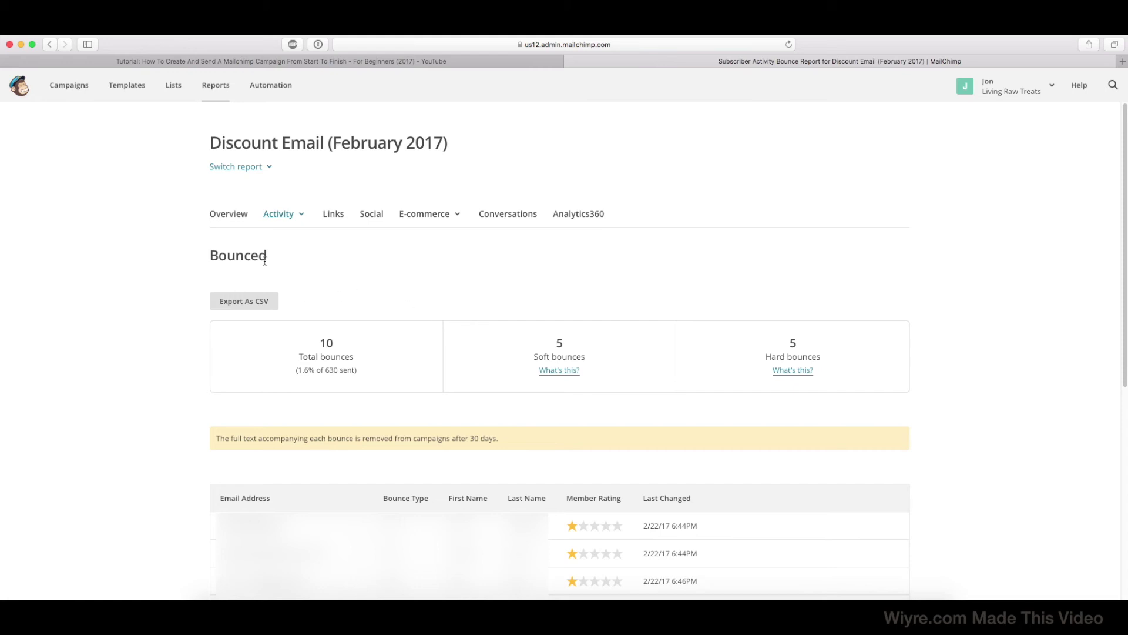
{"action": "left_click", "coordinate": [334, 215]}
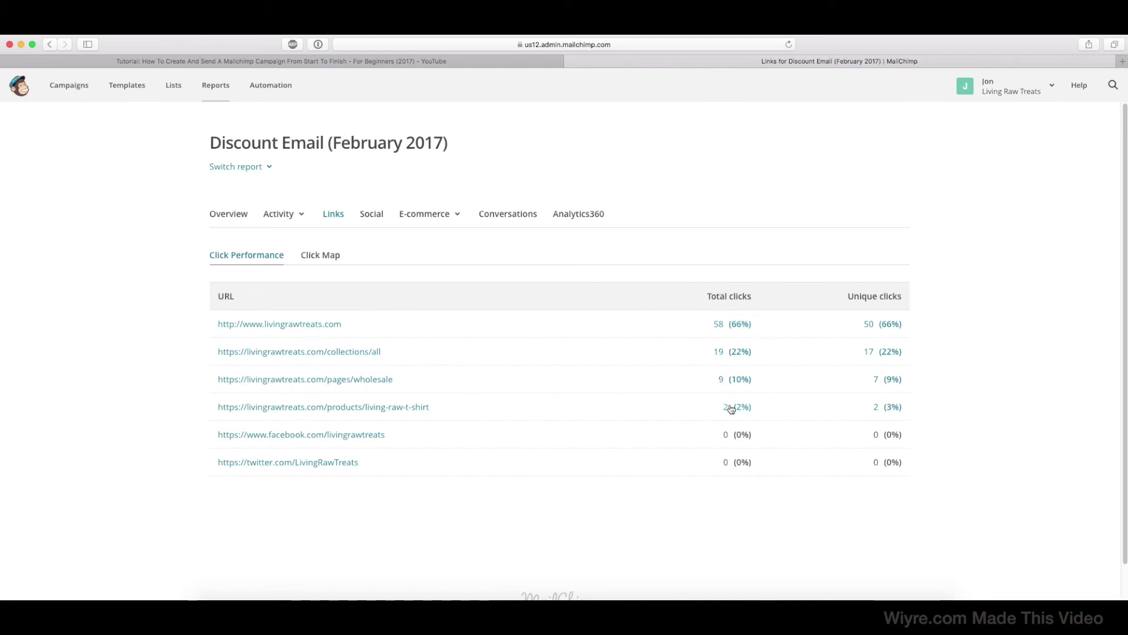
{"action": "left_click", "coordinate": [323, 262]}
Step: Show the Click Map view and scroll through the email's link click percentages
{"action": "left_click", "coordinate": [158, 292]}
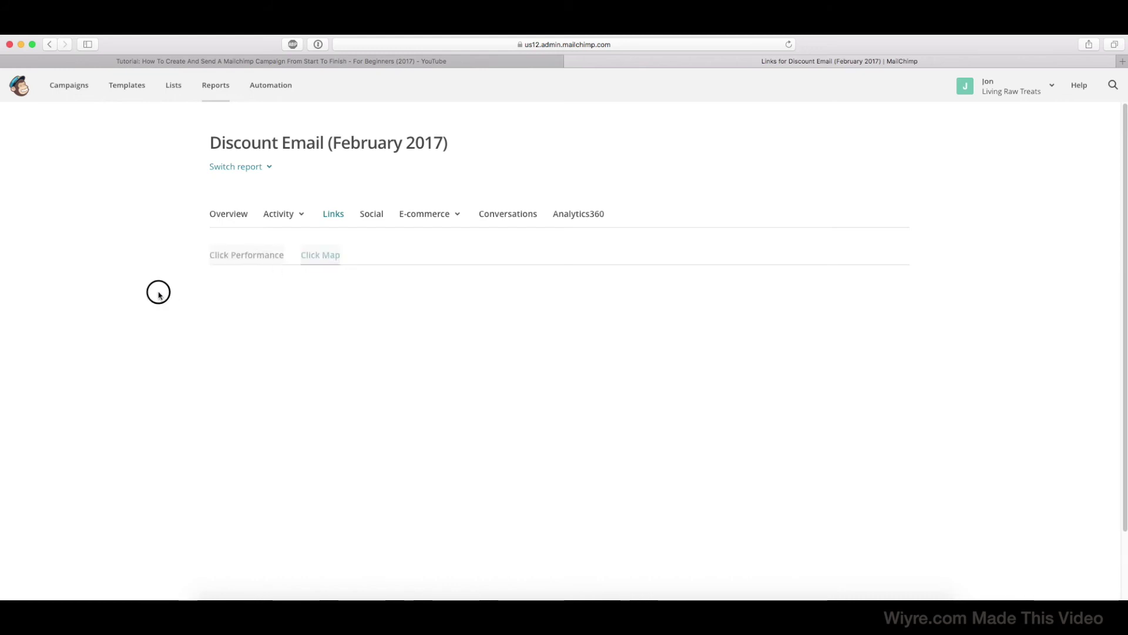
{"action": "scroll", "coordinate": [347, 393], "scroll_direction": "down", "scroll_amount": 1}
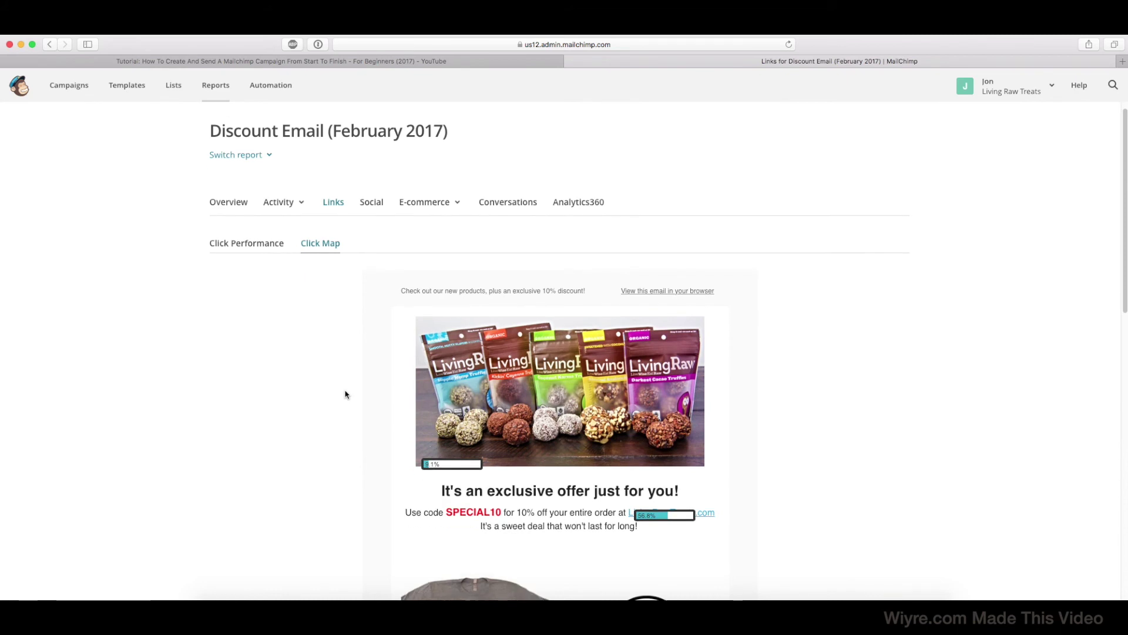
{"action": "scroll", "coordinate": [555, 457], "scroll_direction": "down", "scroll_amount": 5}
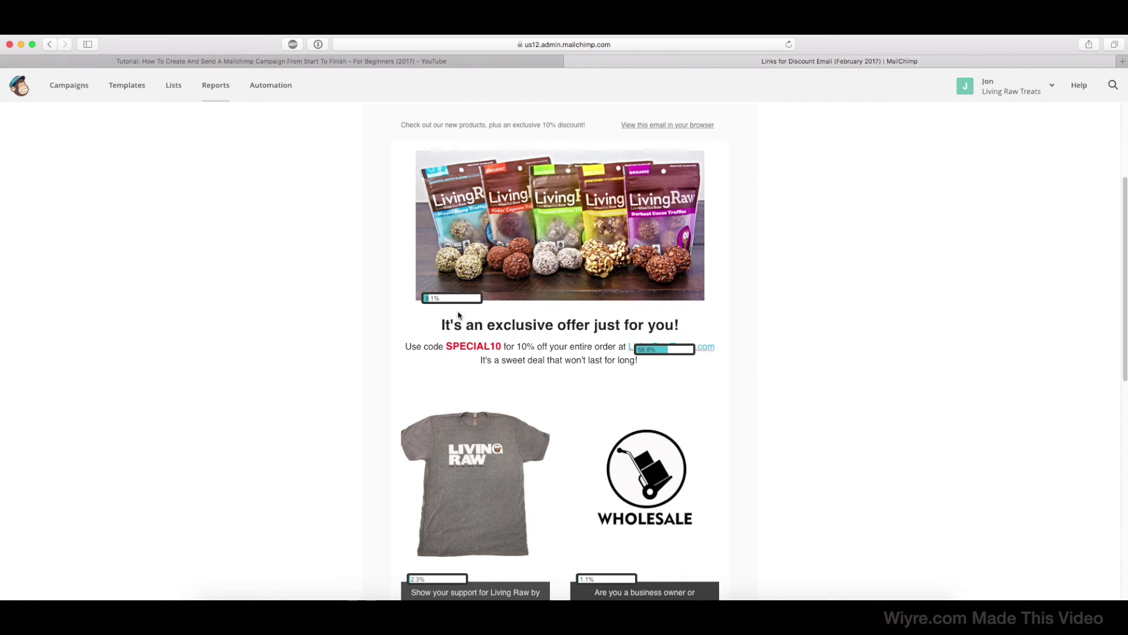
{"action": "scroll", "coordinate": [538, 302], "scroll_direction": "down", "scroll_amount": 5}
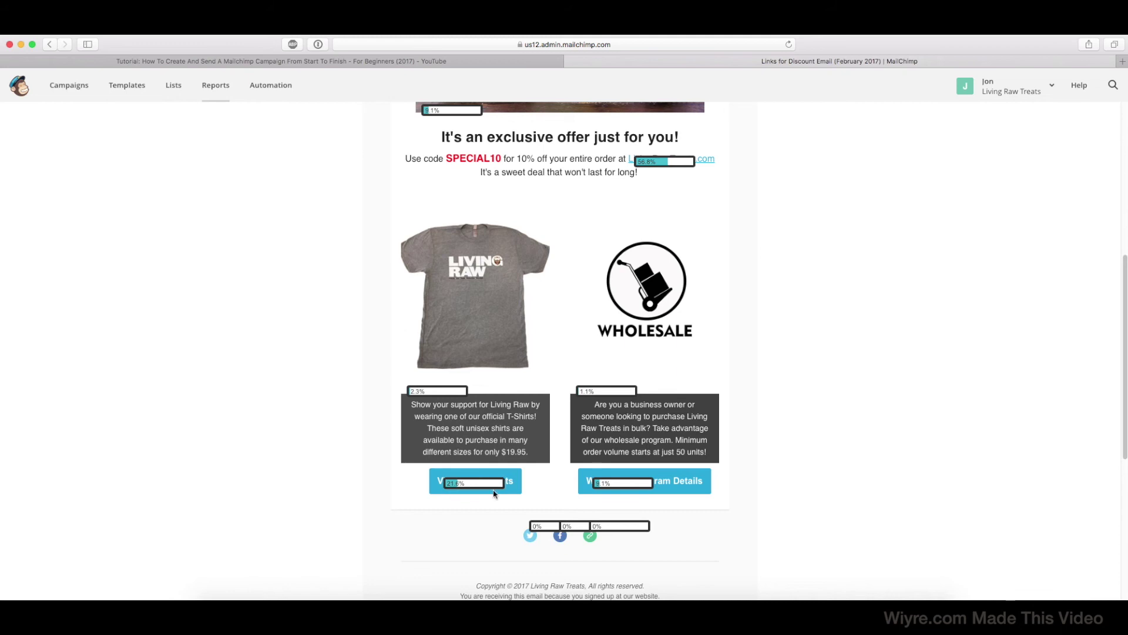
{"action": "scroll", "coordinate": [497, 473], "scroll_direction": "down", "scroll_amount": 3}
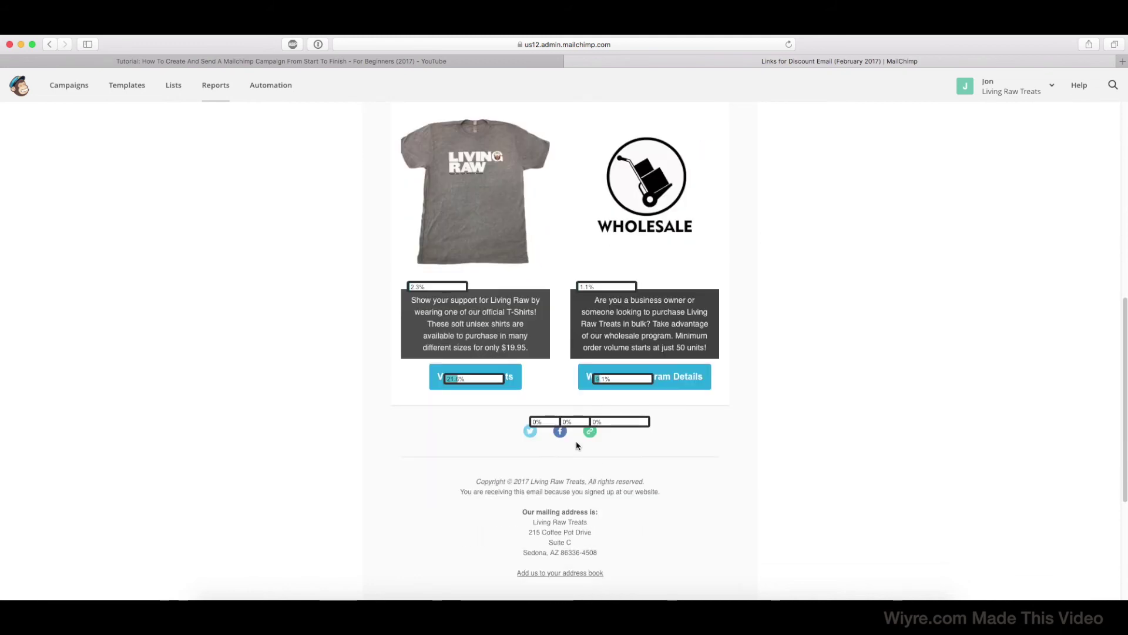
{"action": "scroll", "coordinate": [540, 354], "scroll_direction": "up", "scroll_amount": 10}
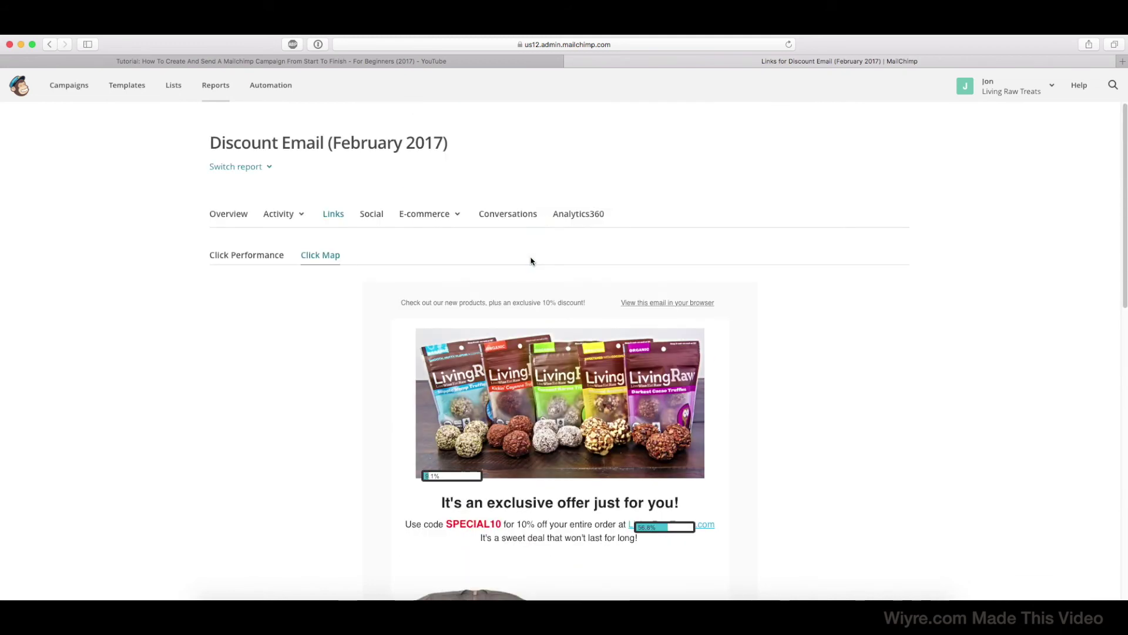
{"action": "scroll", "coordinate": [519, 278], "scroll_direction": "down", "scroll_amount": 2}
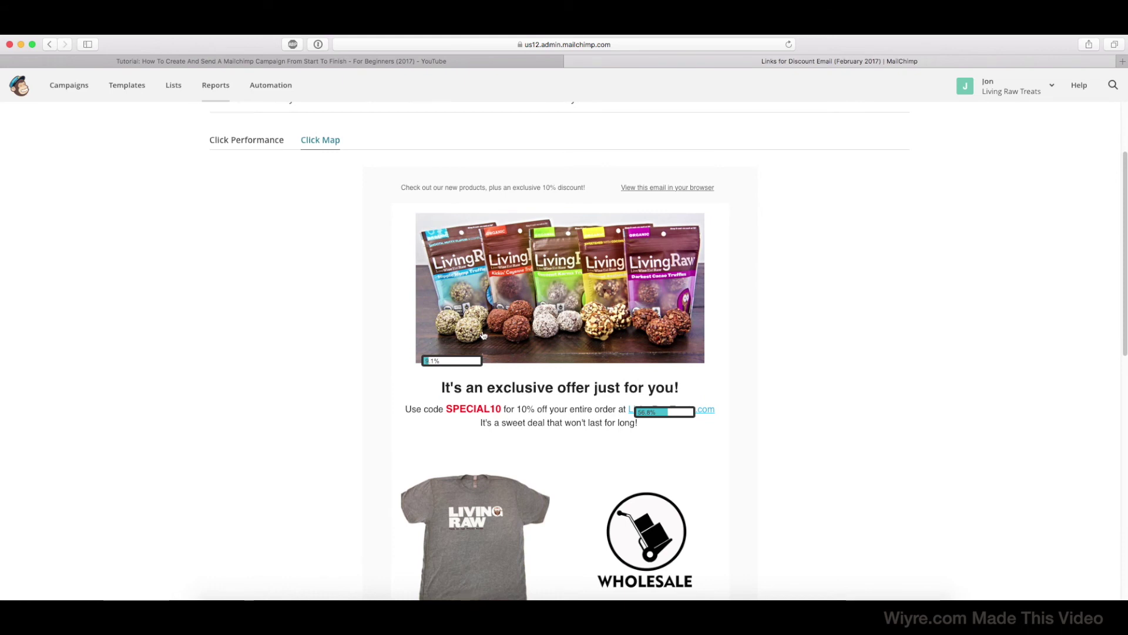
{"action": "mouse_move", "coordinate": [451, 363]}
{"action": "scroll", "coordinate": [545, 373], "scroll_direction": "up", "scroll_amount": 2}
{"action": "right_click", "coordinate": [262, 213]}
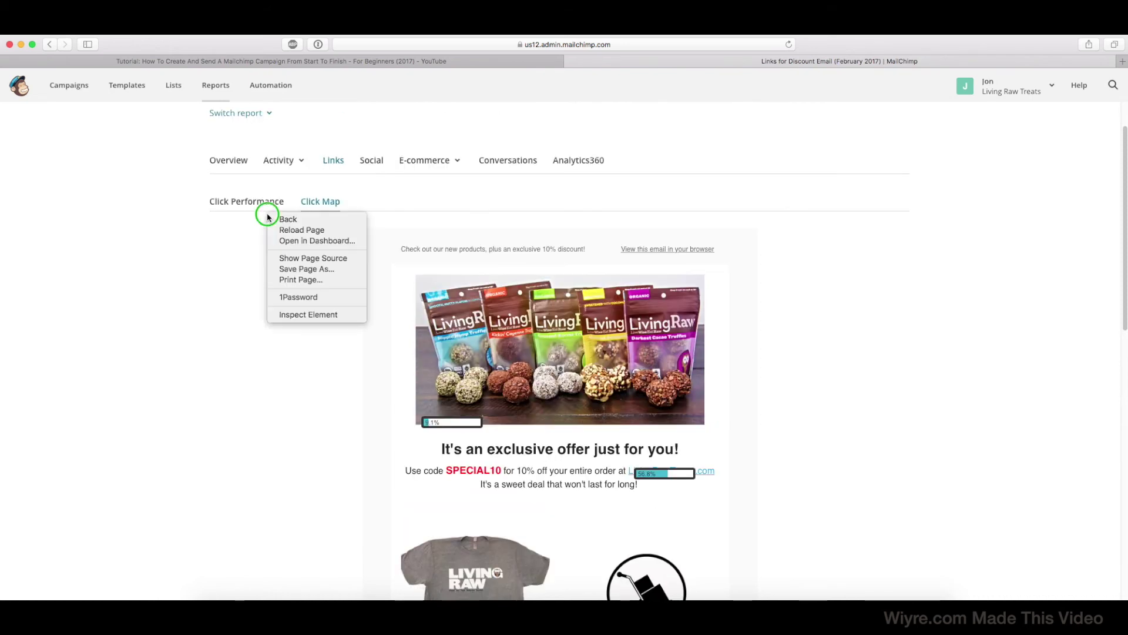
Step: Review the Social tab's empty stats and 4 URL clicks, then open the E-commerce menu
{"action": "left_click", "coordinate": [214, 225]}
{"action": "left_click", "coordinate": [370, 160]}
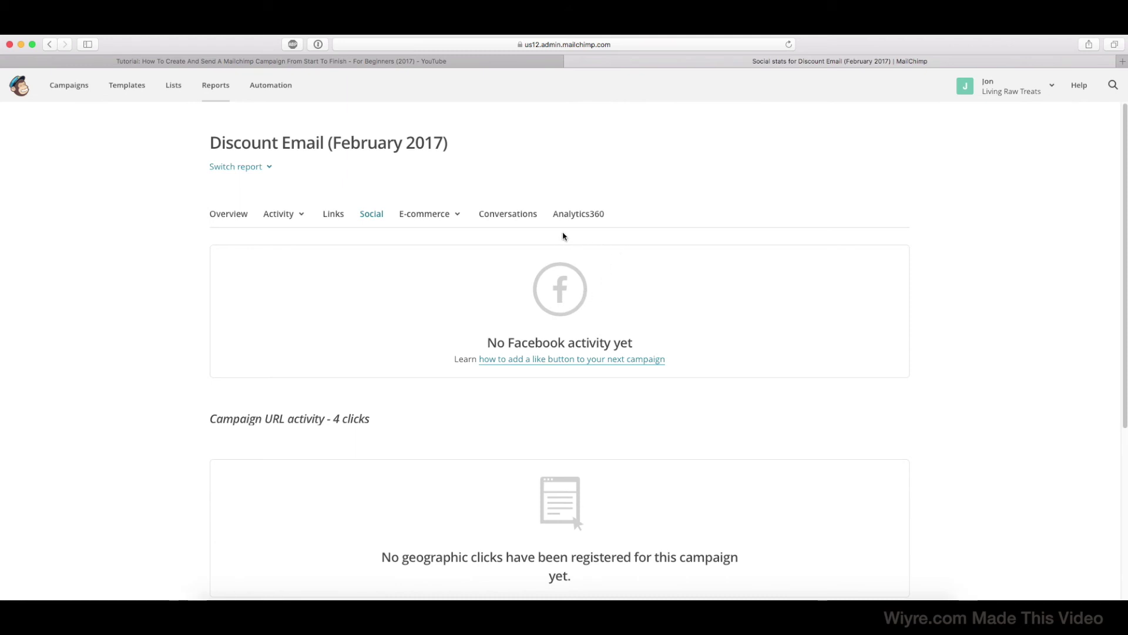
{"action": "scroll", "coordinate": [255, 348], "scroll_direction": "down", "scroll_amount": 4}
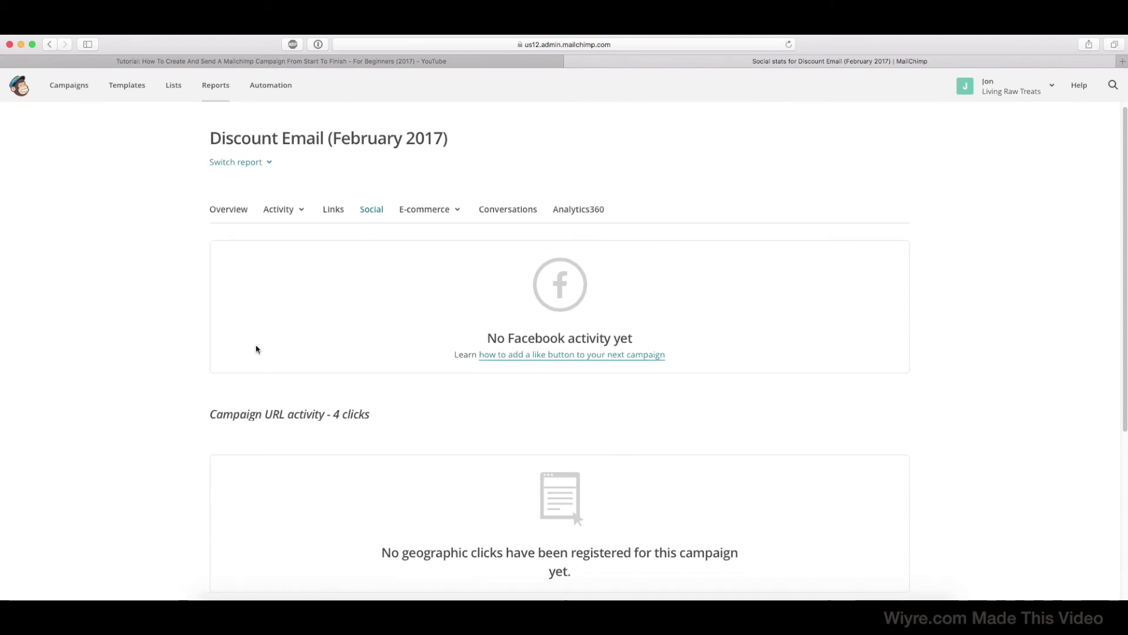
{"action": "scroll", "coordinate": [276, 356], "scroll_direction": "down", "scroll_amount": 5}
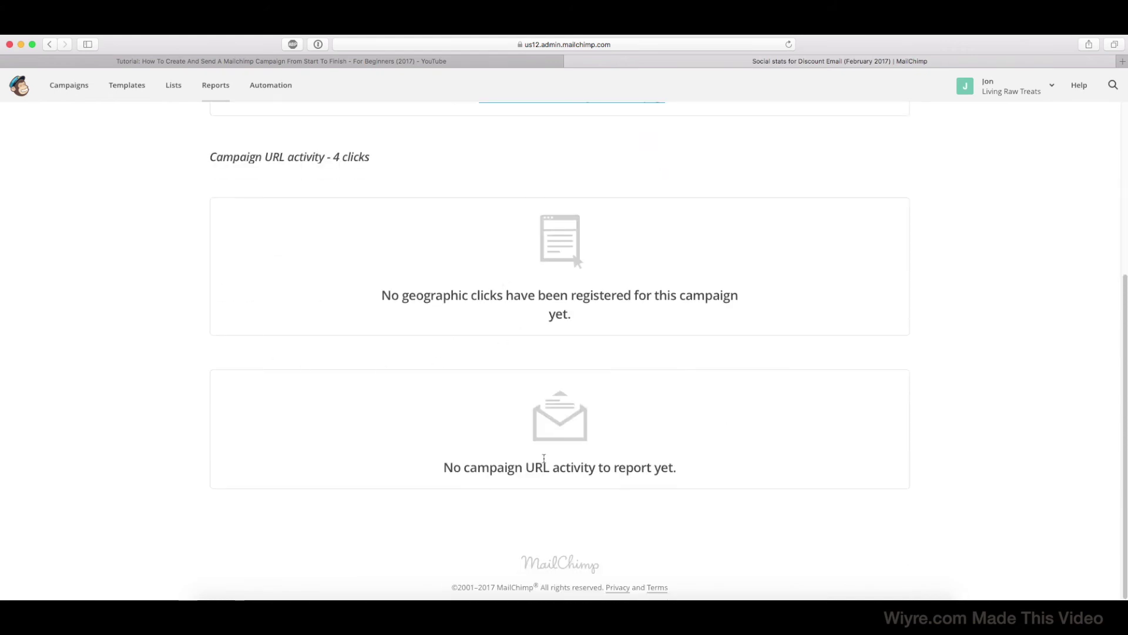
{"action": "scroll", "coordinate": [588, 412], "scroll_direction": "up", "scroll_amount": 9}
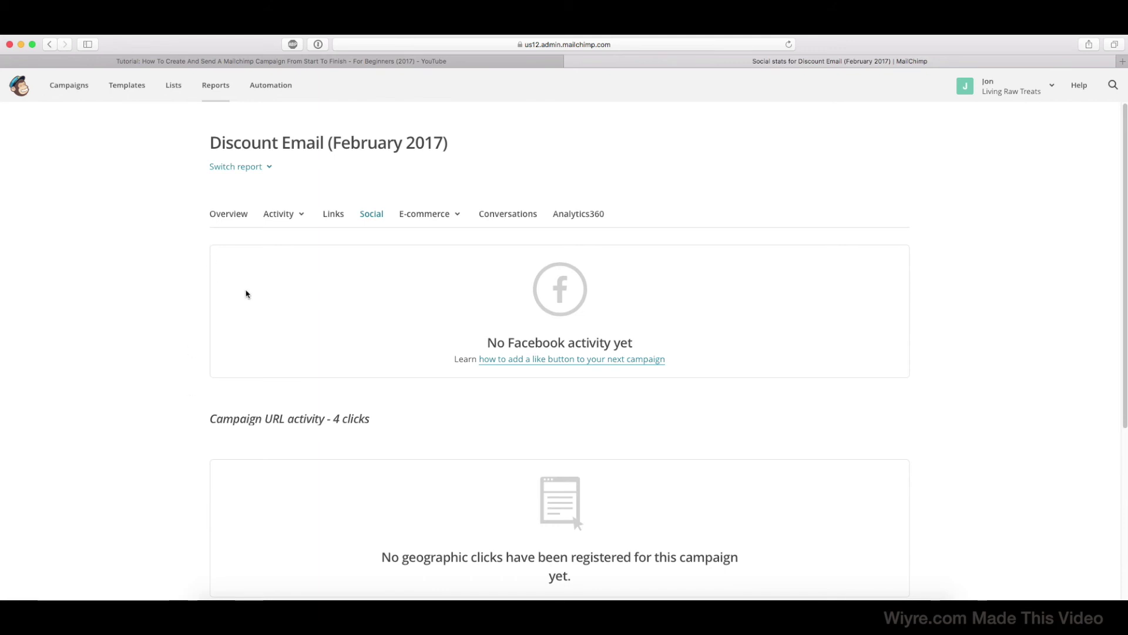
{"action": "left_click", "coordinate": [438, 216]}
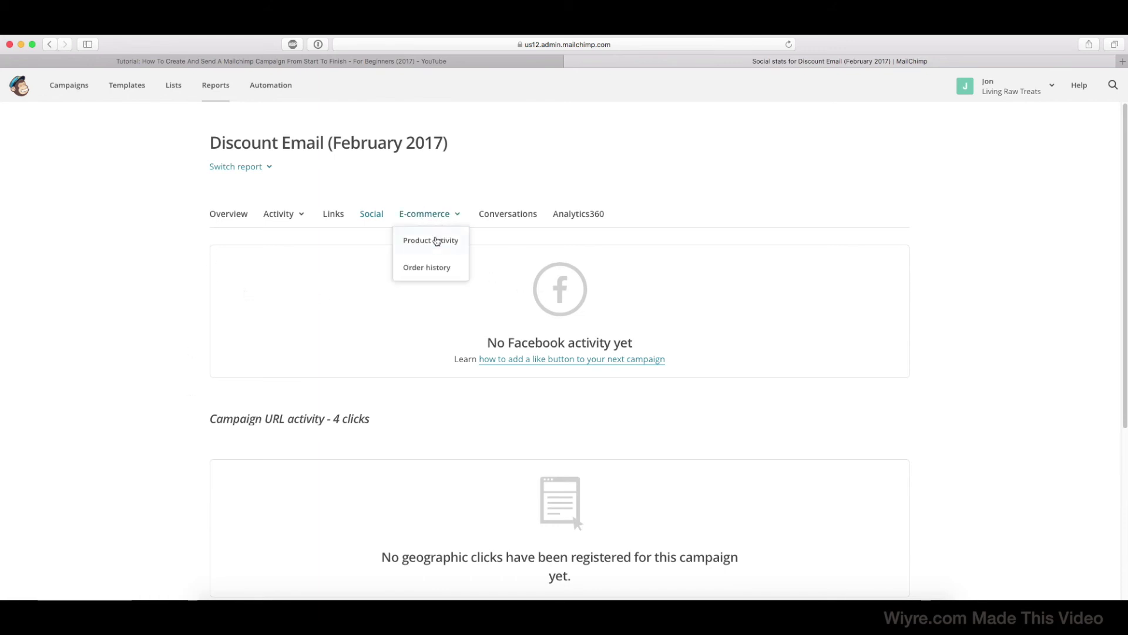
Step: Open Product activity and scroll its list, led by Organic Darkest Cacao Truffles
{"action": "left_click", "coordinate": [438, 246]}
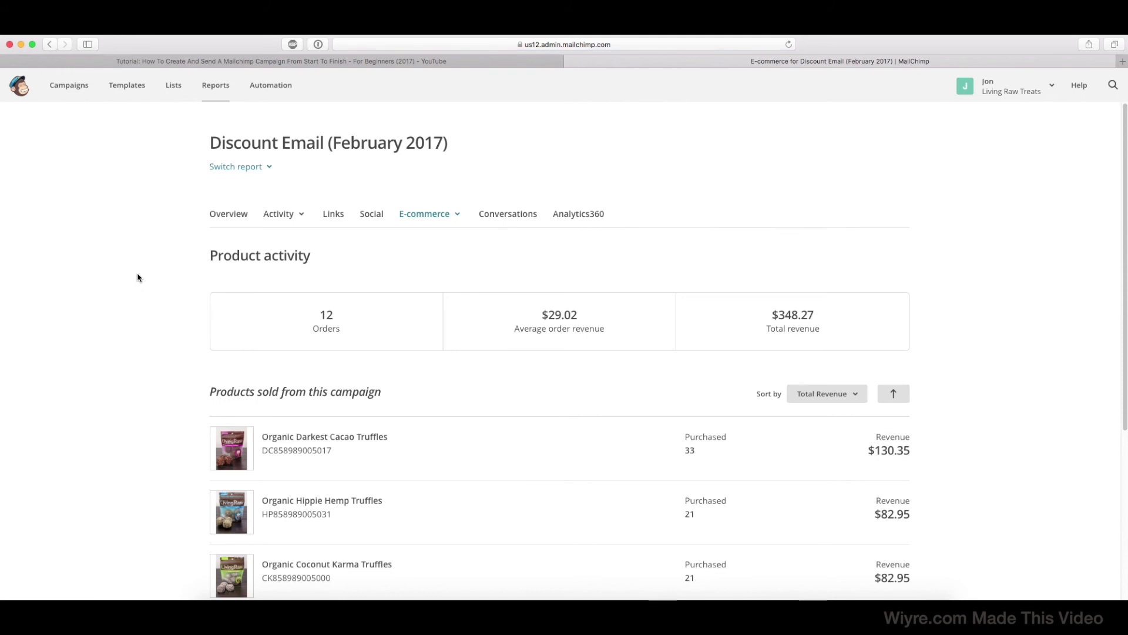
{"action": "scroll", "coordinate": [138, 278], "scroll_direction": "down", "scroll_amount": 4}
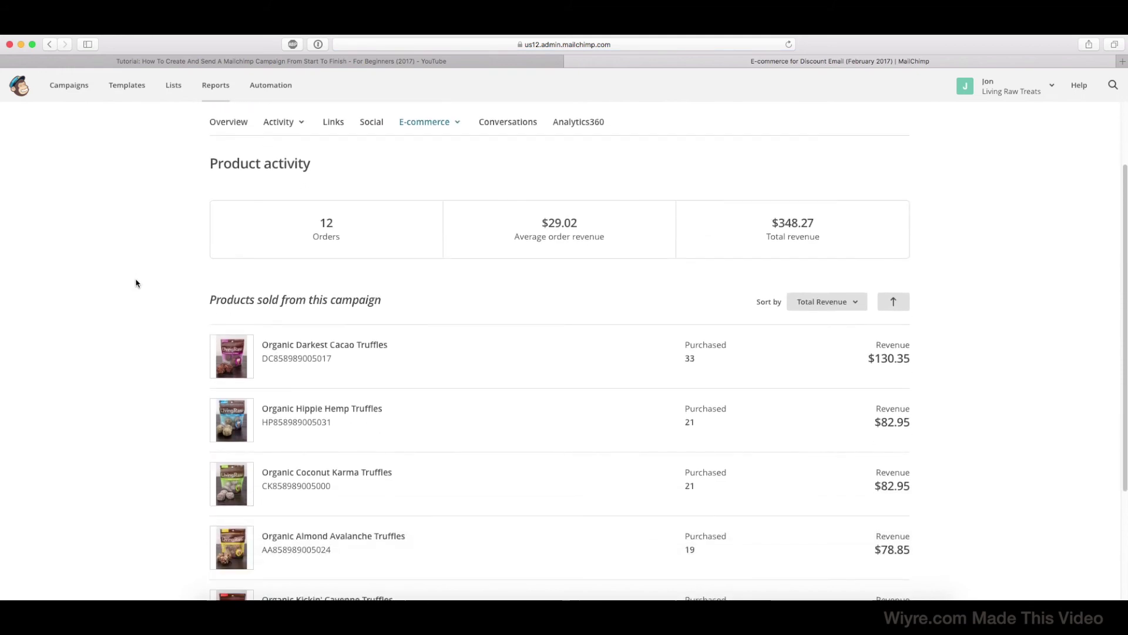
{"action": "scroll", "coordinate": [136, 283], "scroll_direction": "down", "scroll_amount": 1}
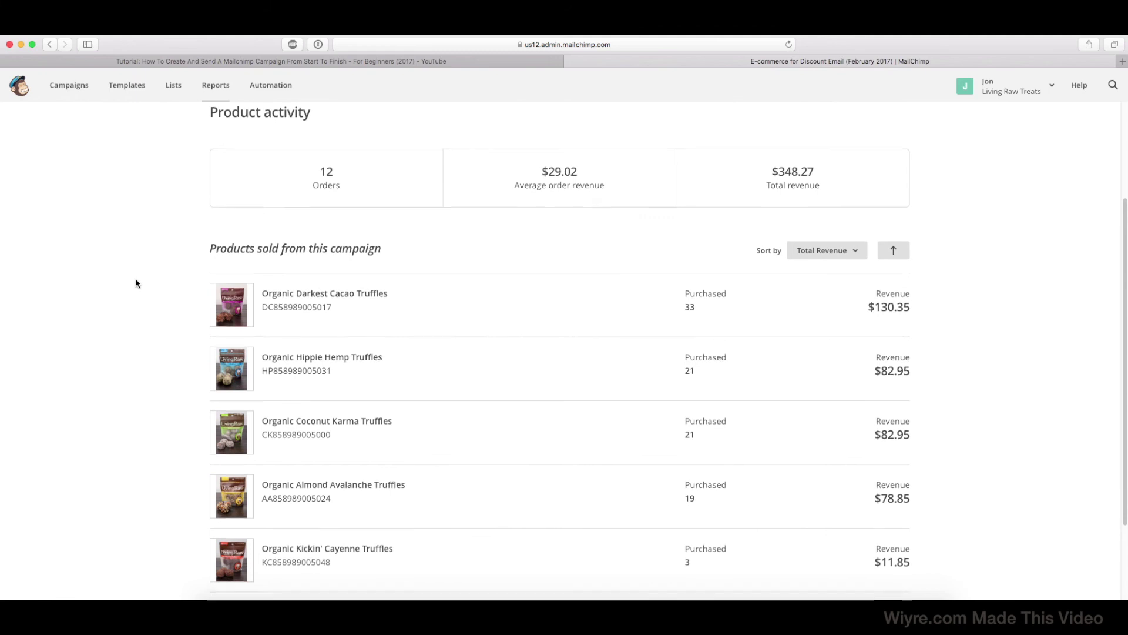
{"action": "scroll", "coordinate": [136, 283], "scroll_direction": "down", "scroll_amount": 1}
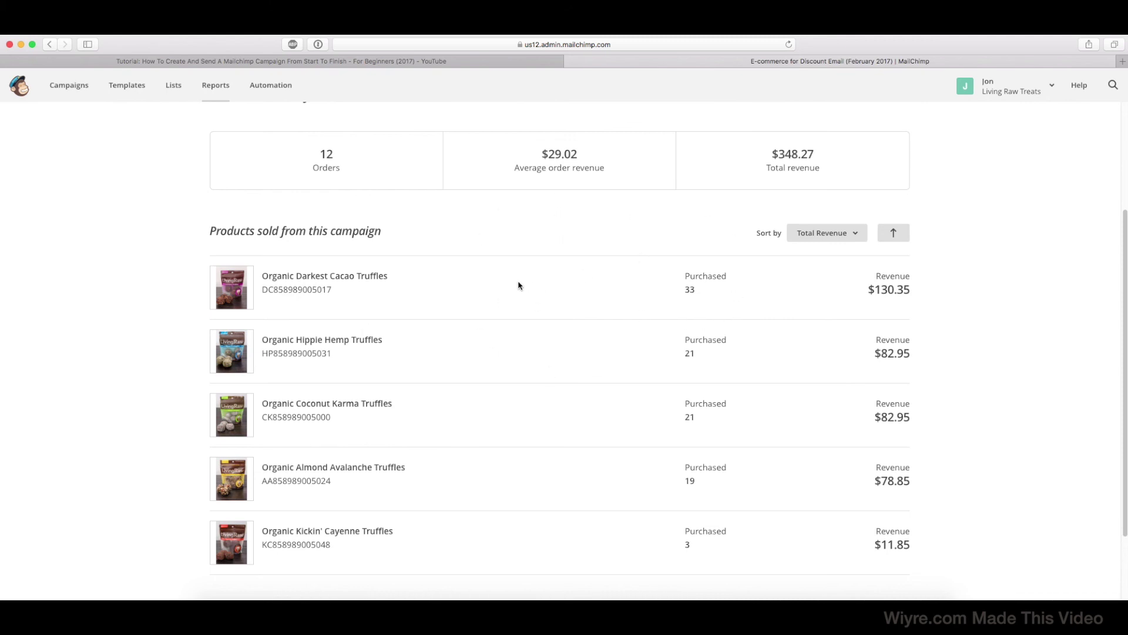
{"action": "scroll", "coordinate": [393, 319], "scroll_direction": "up", "scroll_amount": 5}
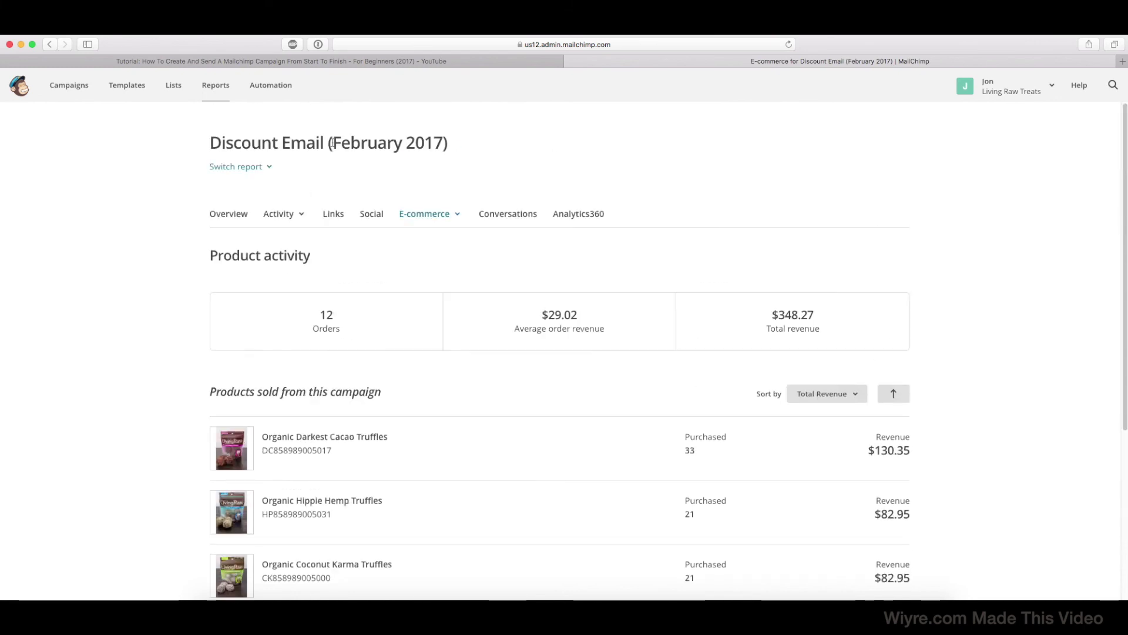
Step: View the E-commerce Order history, then open the paid-only Conversations report
{"action": "left_click", "coordinate": [442, 215]}
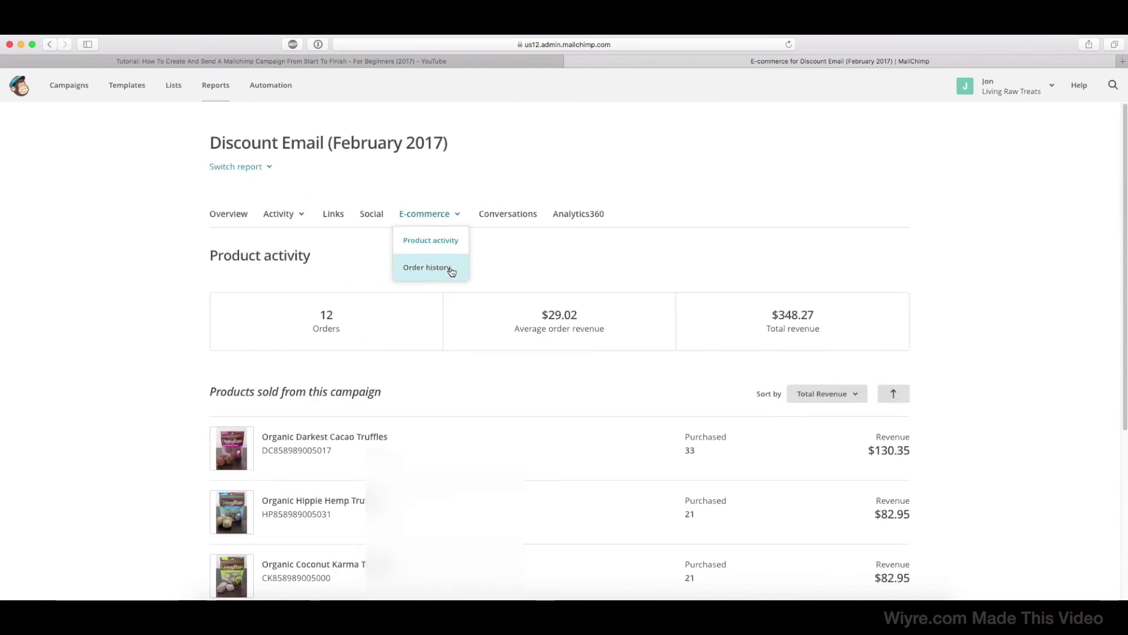
{"action": "left_click", "coordinate": [451, 269]}
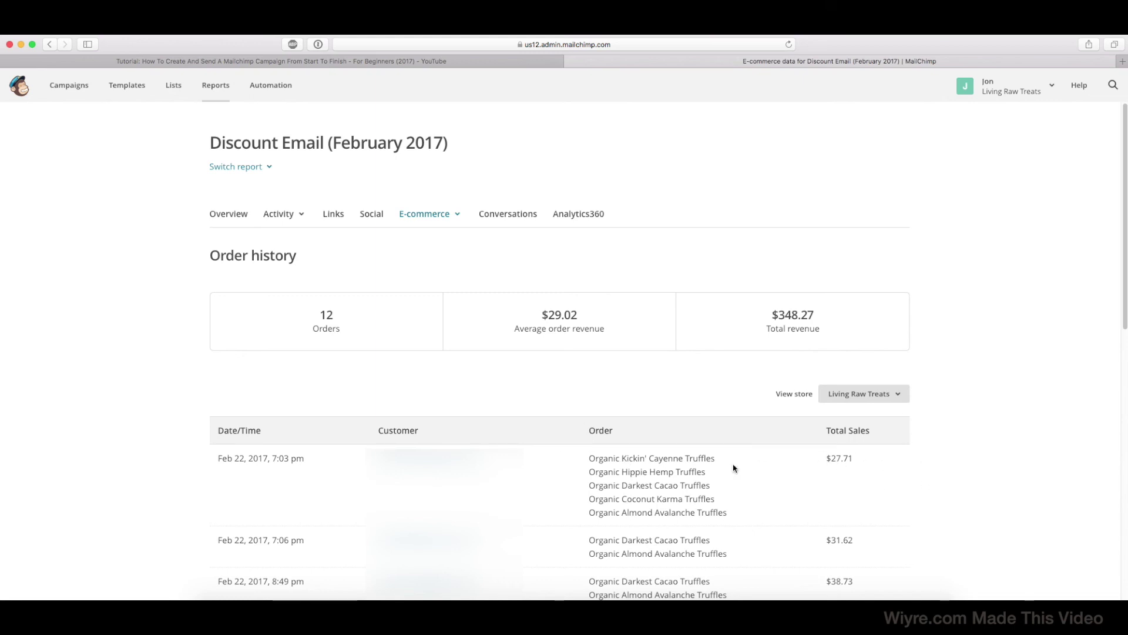
{"action": "left_click", "coordinate": [510, 214]}
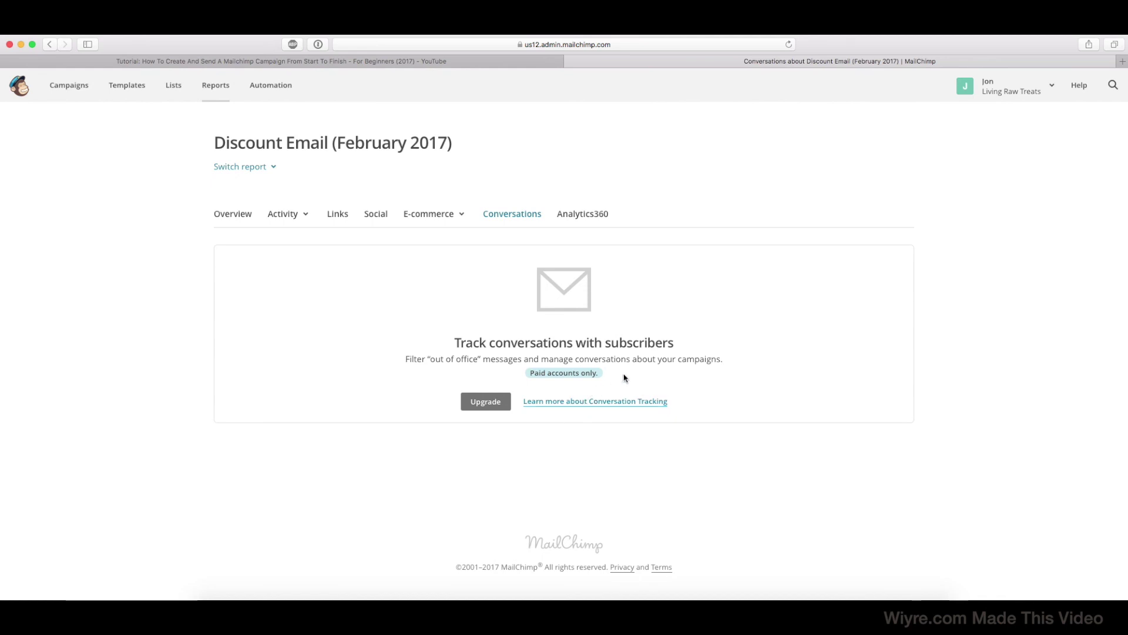
Step: Open Analytics360, showing Google Analytics setup and gmail.com with 250 emails, 108 opens
{"action": "left_click", "coordinate": [575, 218]}
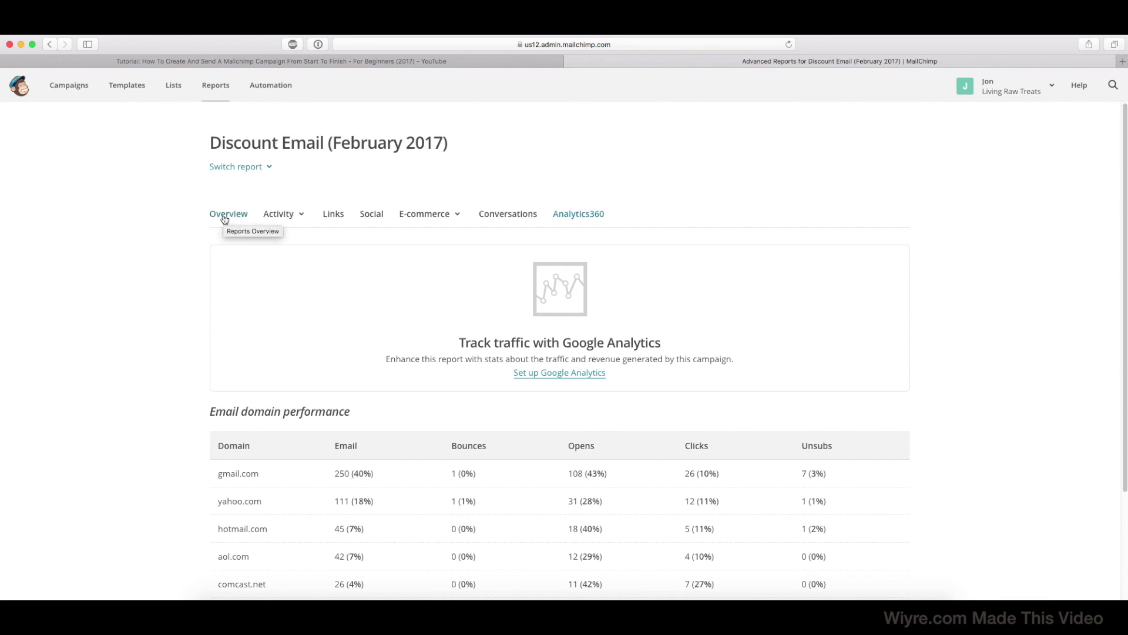
Step: Reopen the E-commerce Product activity report and scroll down through it
{"action": "left_click", "coordinate": [441, 215]}
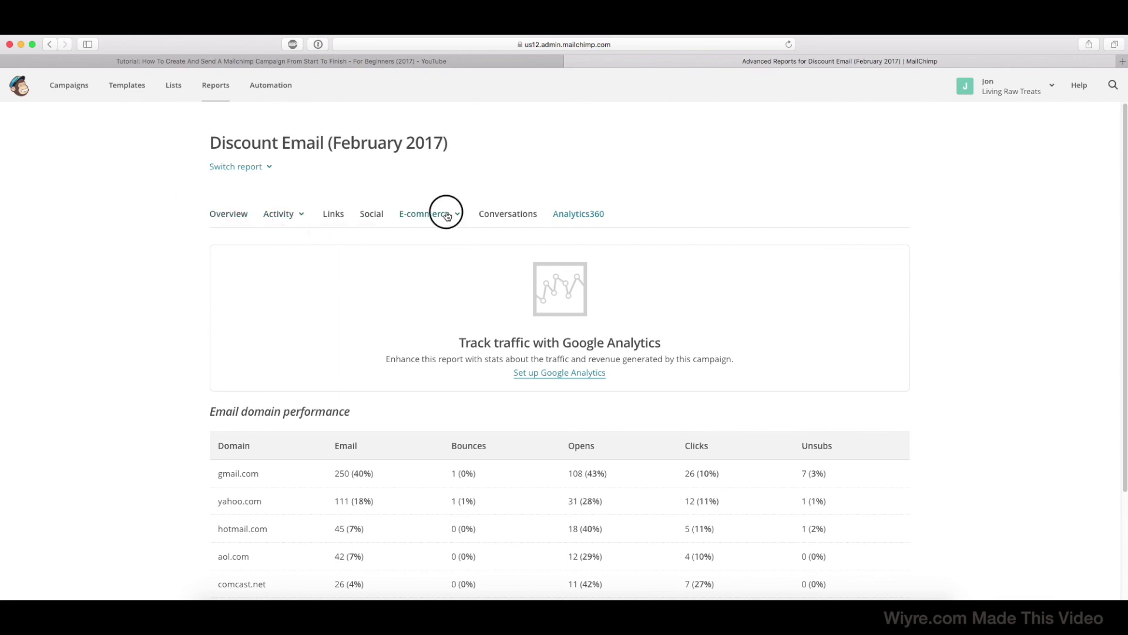
{"action": "left_click", "coordinate": [440, 241]}
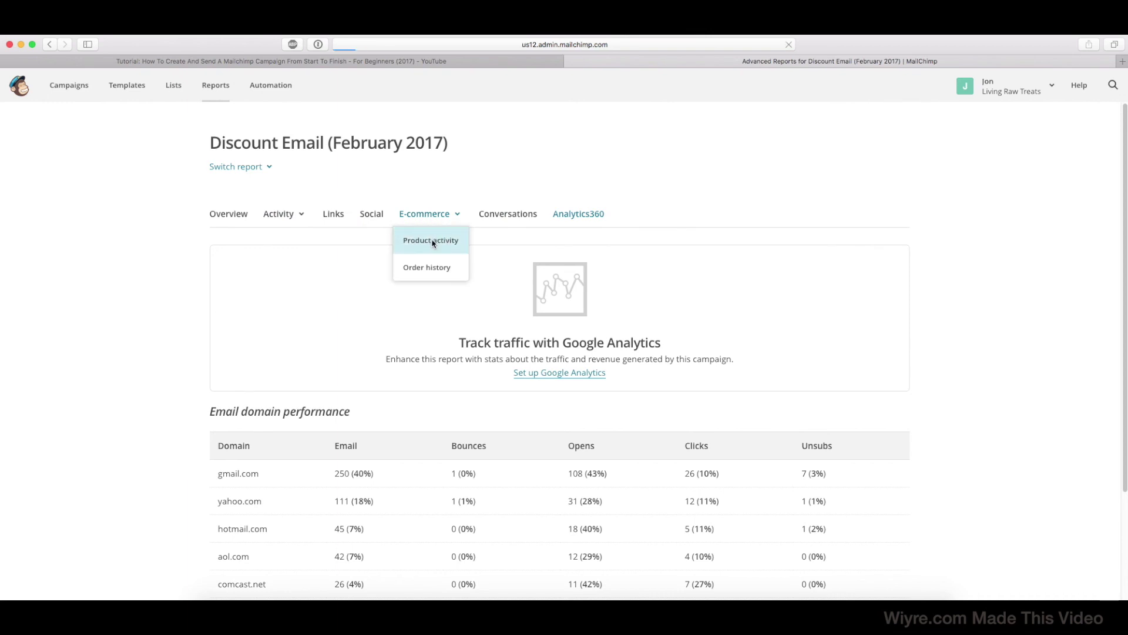
{"action": "scroll", "coordinate": [357, 430], "scroll_direction": "down", "scroll_amount": 1}
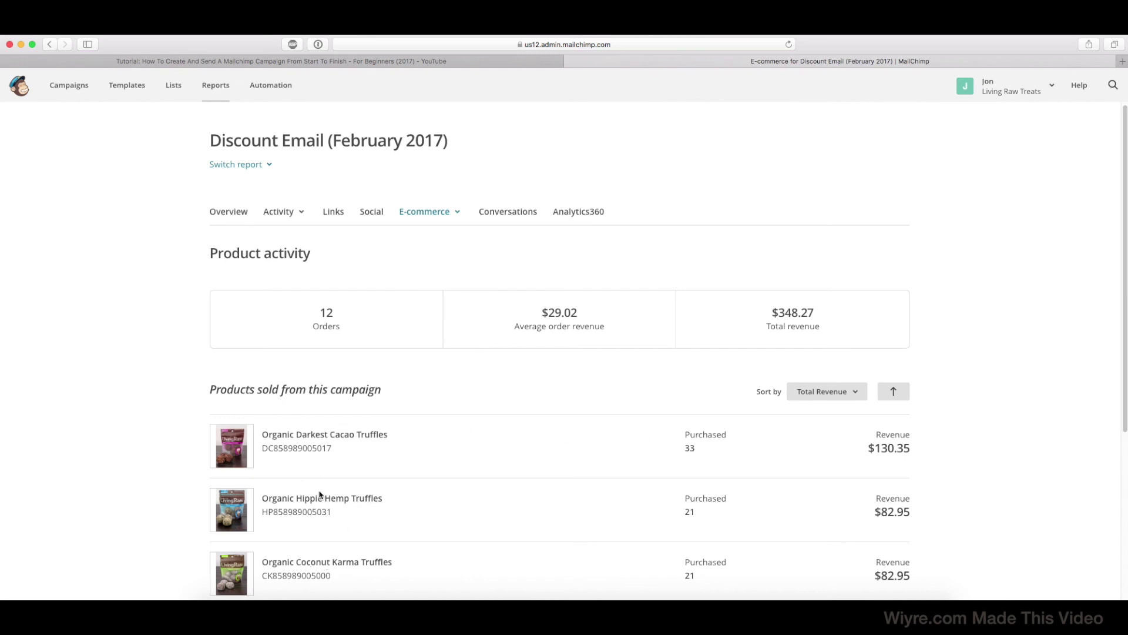
Step: View the Links click map's per-link click percentages across the email, then bring up the paused YouTube tutorial
{"action": "left_click", "coordinate": [332, 212]}
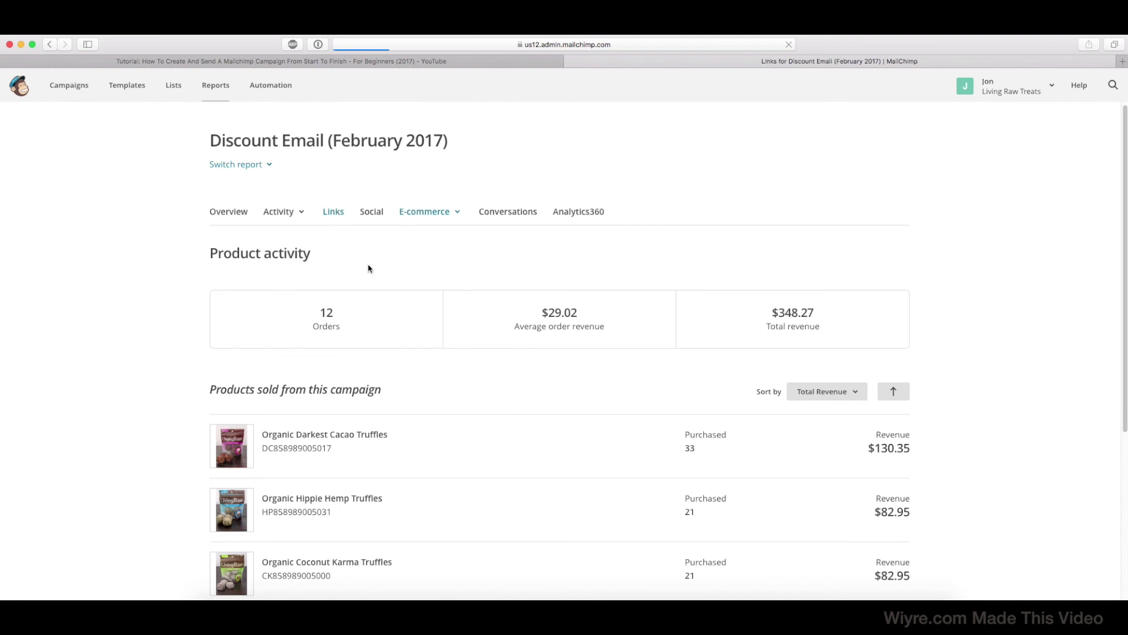
{"action": "left_click", "coordinate": [320, 255]}
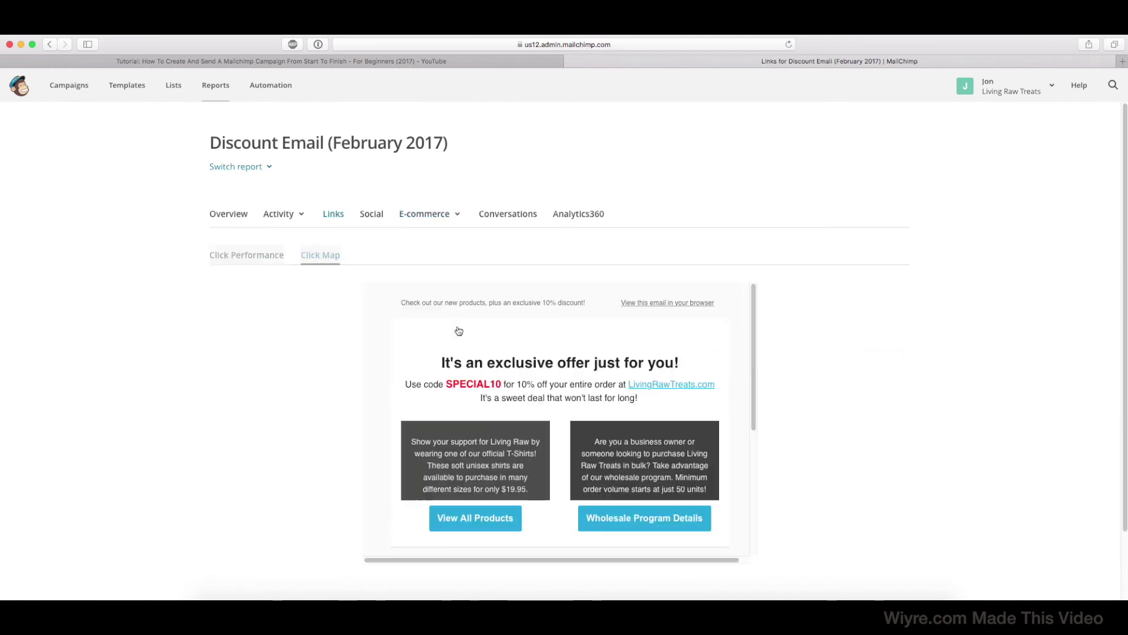
{"action": "scroll", "coordinate": [353, 419], "scroll_direction": "down", "scroll_amount": 5}
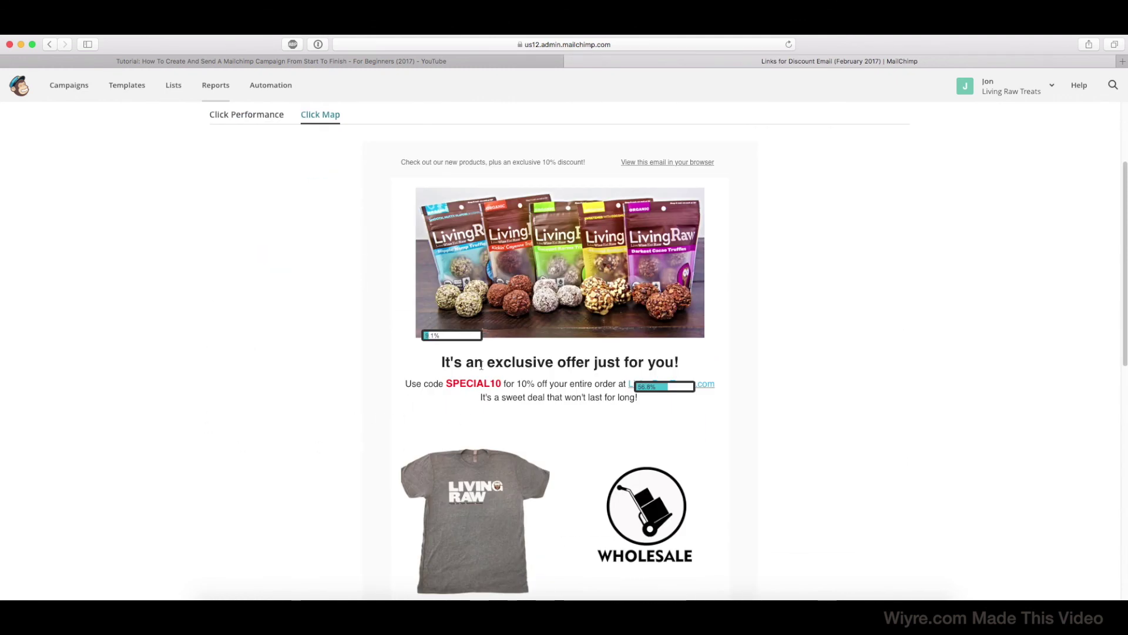
{"action": "scroll", "coordinate": [491, 434], "scroll_direction": "down", "scroll_amount": 5}
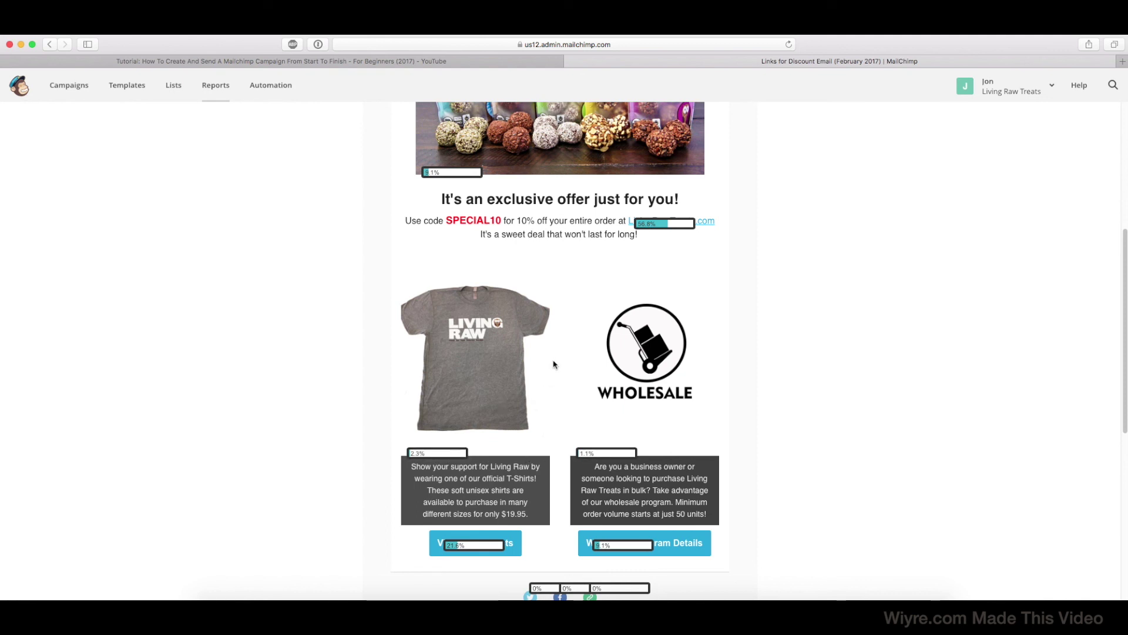
{"action": "scroll", "coordinate": [556, 376], "scroll_direction": "up", "scroll_amount": 5}
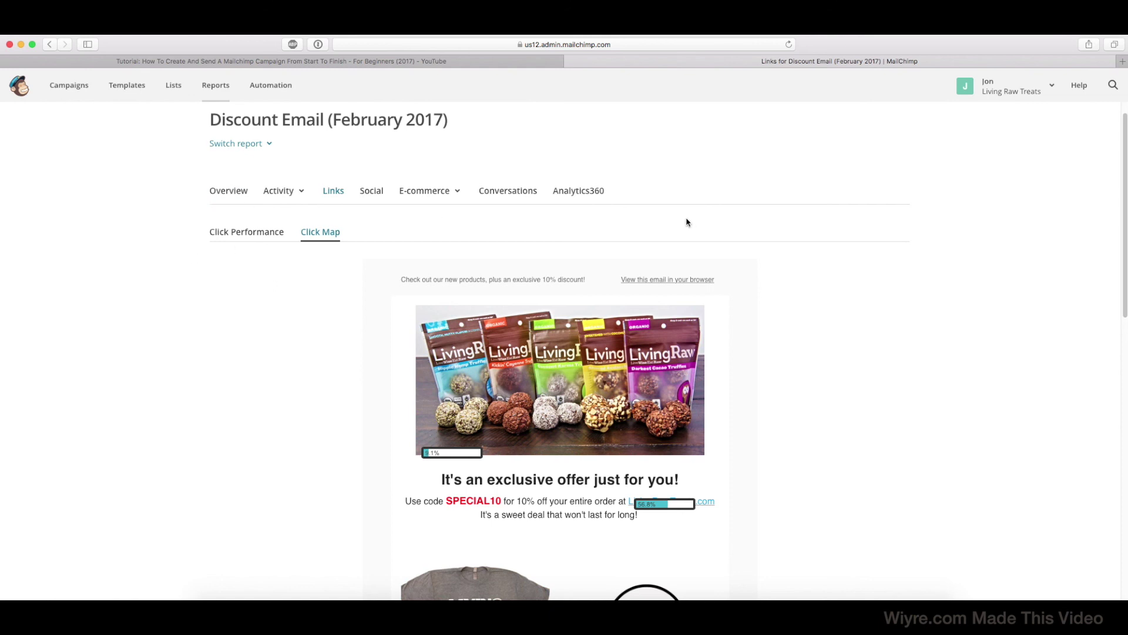
{"action": "scroll", "coordinate": [687, 222], "scroll_direction": "up", "scroll_amount": 1}
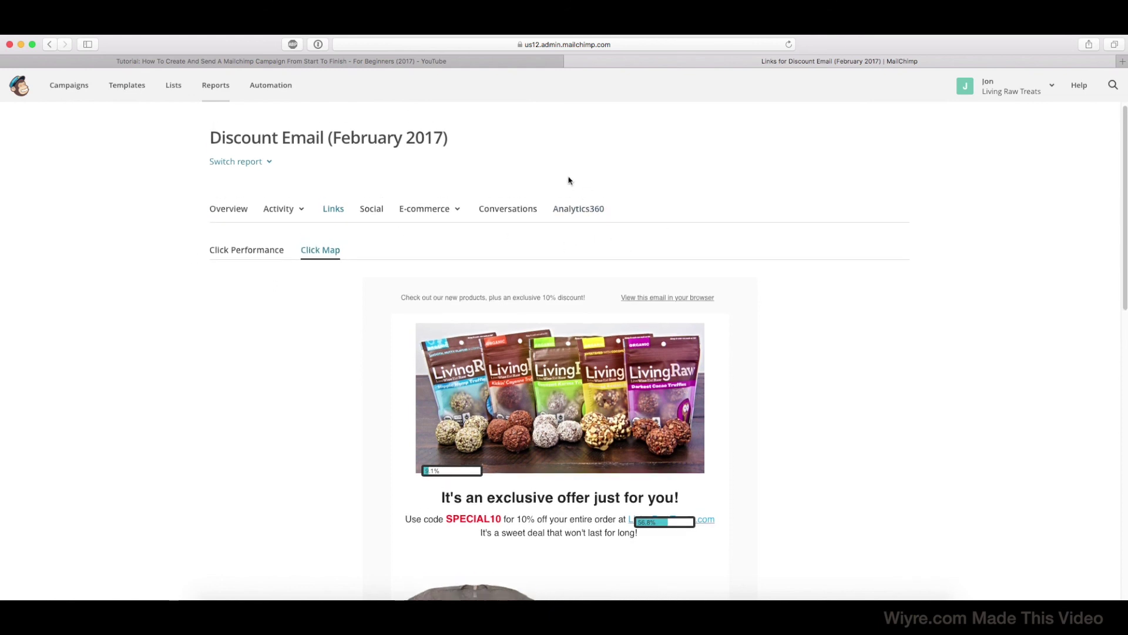
{"action": "left_click", "coordinate": [440, 61]}
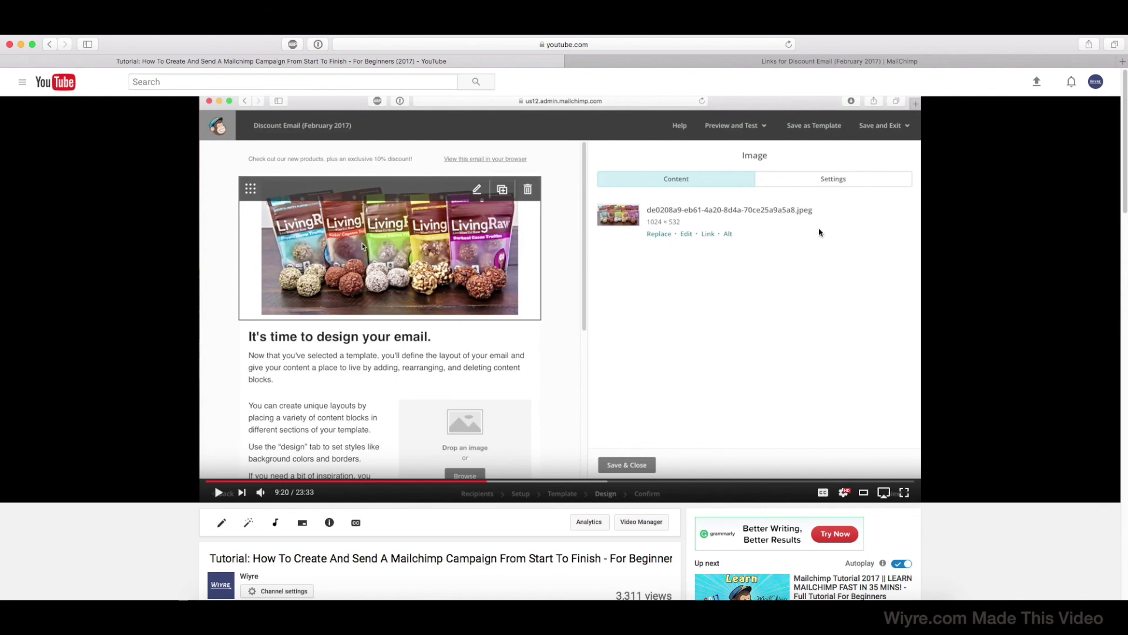
Step: Switch back to the Mailchimp tab showing the Discount Email (February 2017) click map
{"action": "key", "text": "ctrl+Tab"}
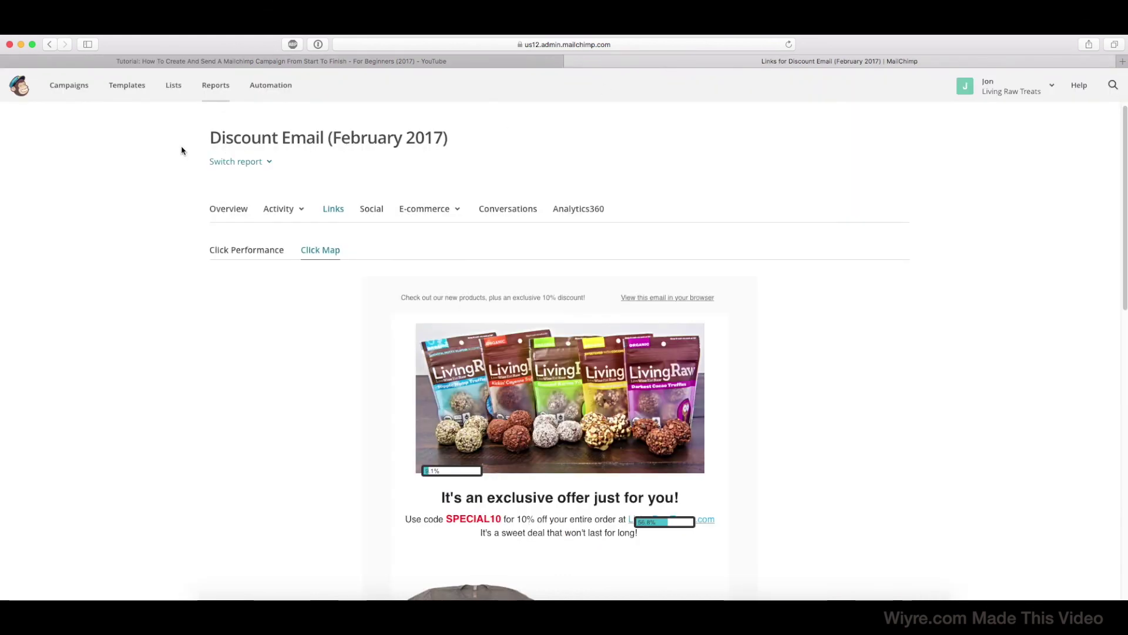